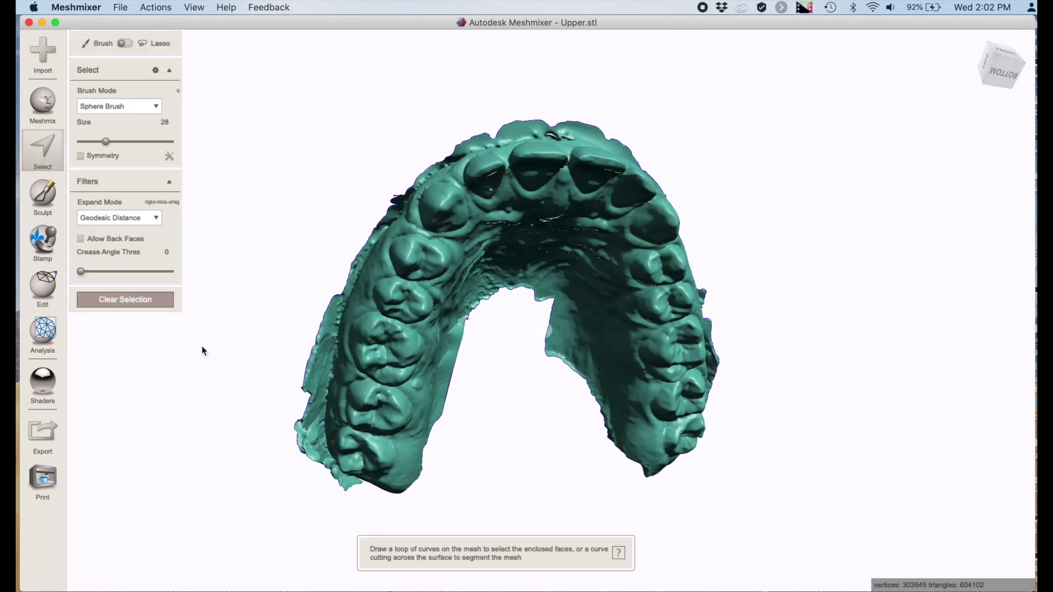
Step: Lasso the ragged flange outside the left molars, smooth the selection boundary and delete the selected mesh
right_click_drag(203, 351, 236, 318)
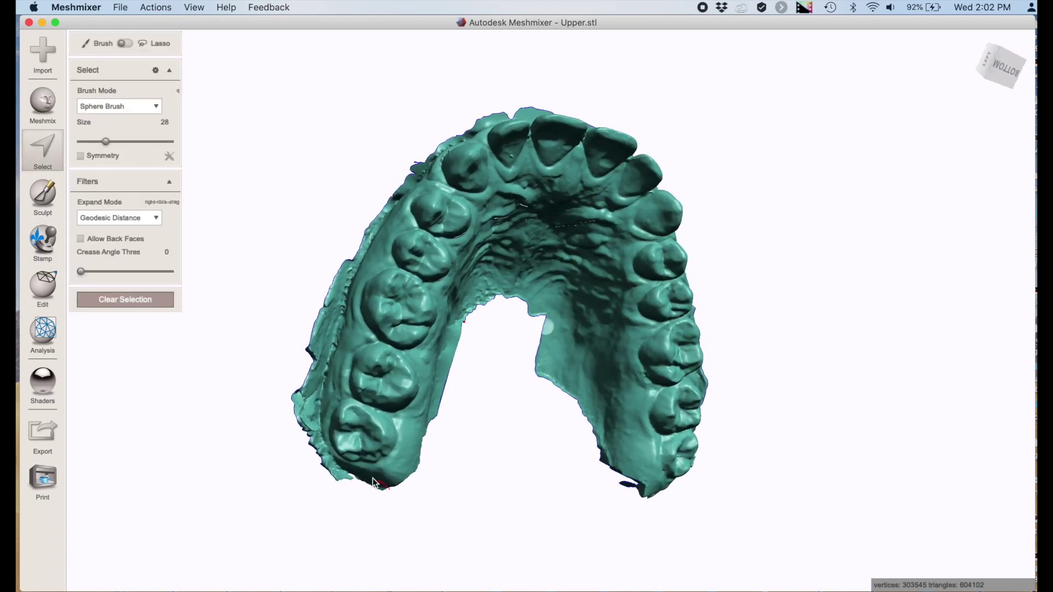
mouse_move(373, 483)
left_mouse_down()
mouse_move(338, 464)
mouse_move(325, 442)
left_mouse_up()
left_click_drag(358, 293, 365, 185)
mouse_move(365, 186)
right_mouse_down()
mouse_move(424, 205)
mouse_move(380, 180)
right_mouse_up()
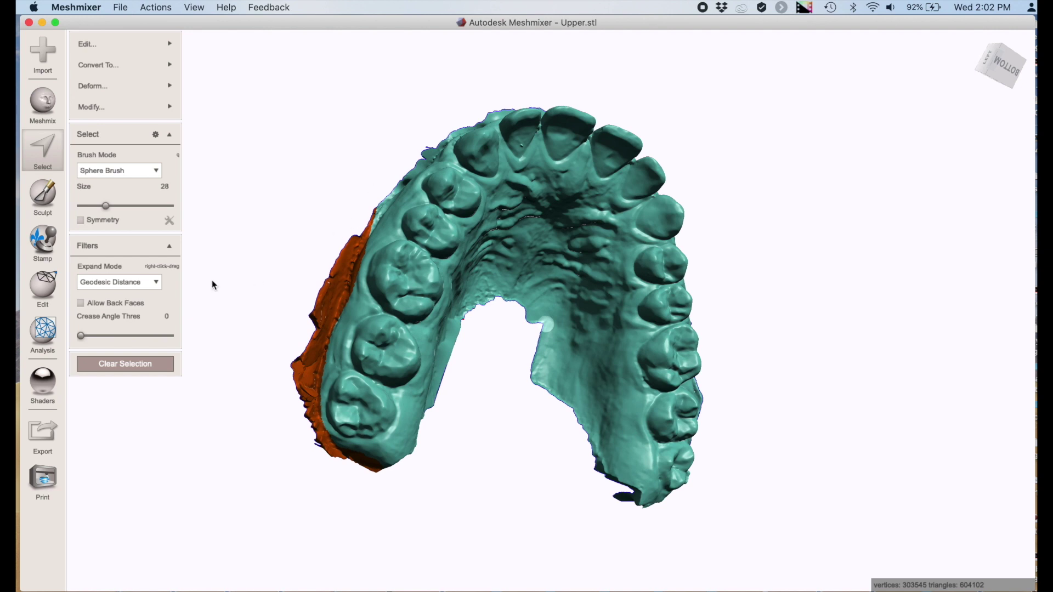
key("b")
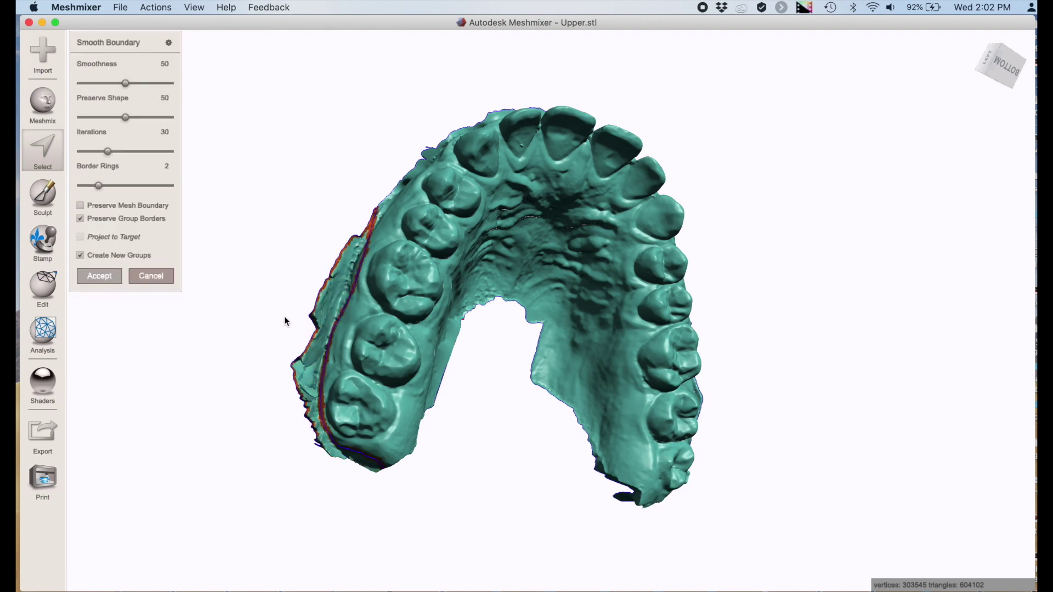
right_click_drag(285, 317, 364, 327)
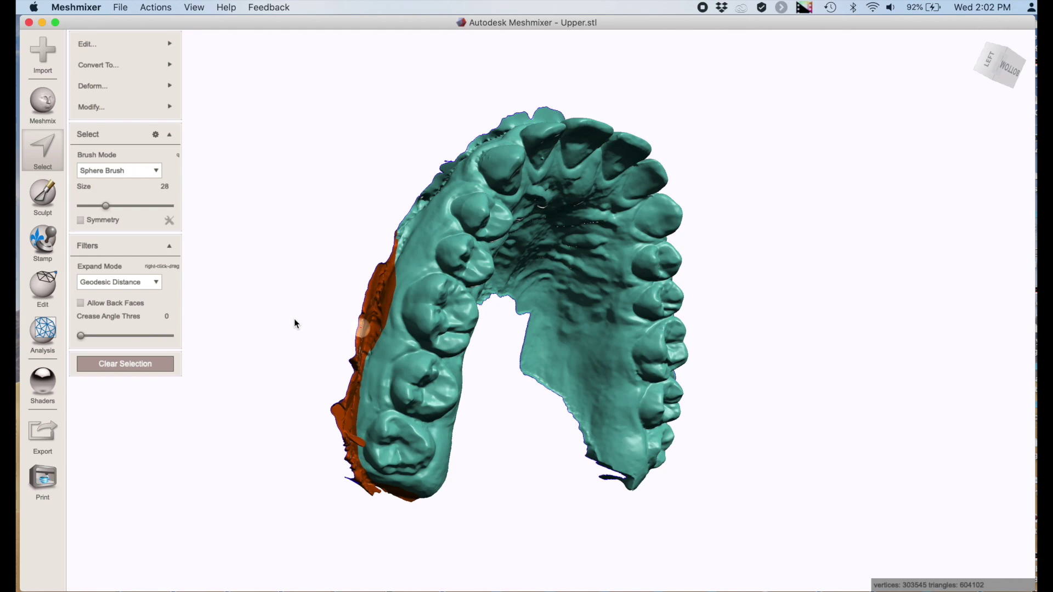
key("Delete")
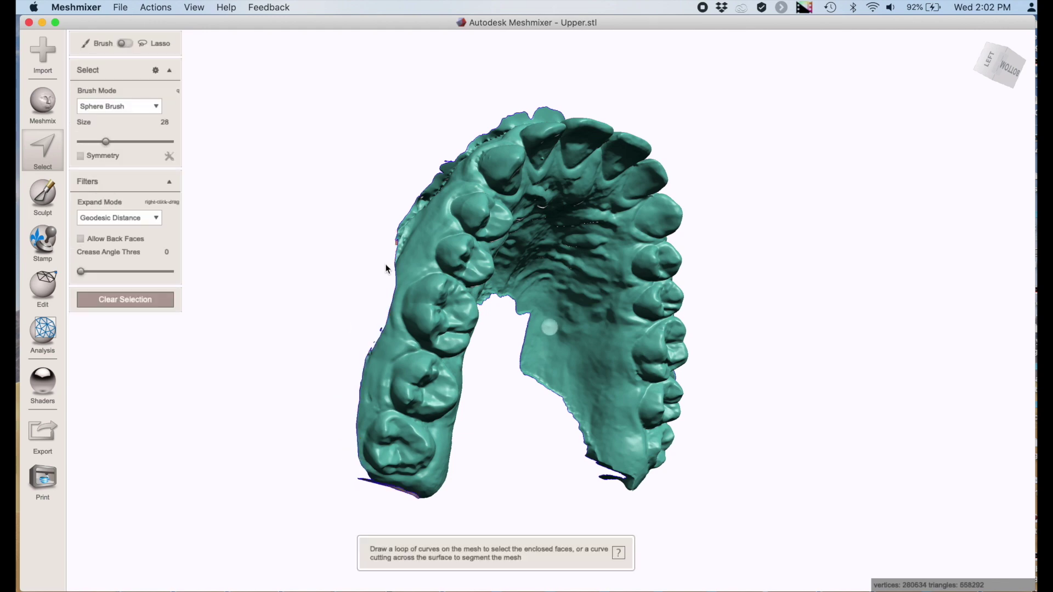
Step: Trim the uneven strip along the outer gum border above the left molars and premolars
right_click_drag(394, 239, 379, 229)
scroll(381, 274, "up", 5)
mouse_move(376, 271)
right_mouse_down()
mouse_move(410, 283)
mouse_move(359, 329)
mouse_move(287, 448)
mouse_move(366, 458)
mouse_move(366, 404)
right_mouse_up()
middle_click_drag(416, 249, 514, 383)
right_click_drag(514, 383, 487, 334)
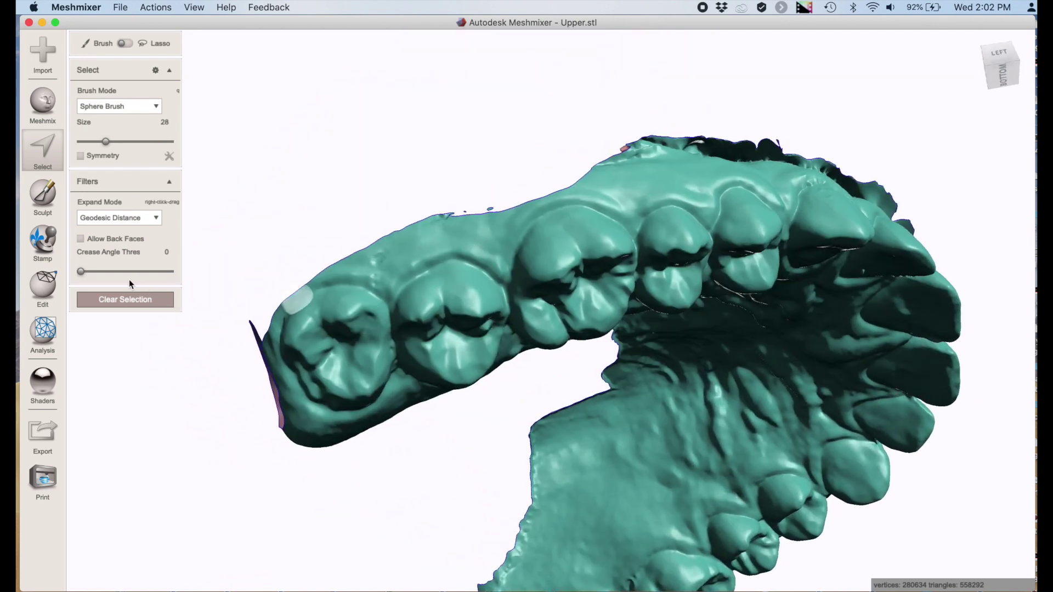
left_click_drag(274, 270, 393, 244)
left_click_drag(593, 173, 777, 104)
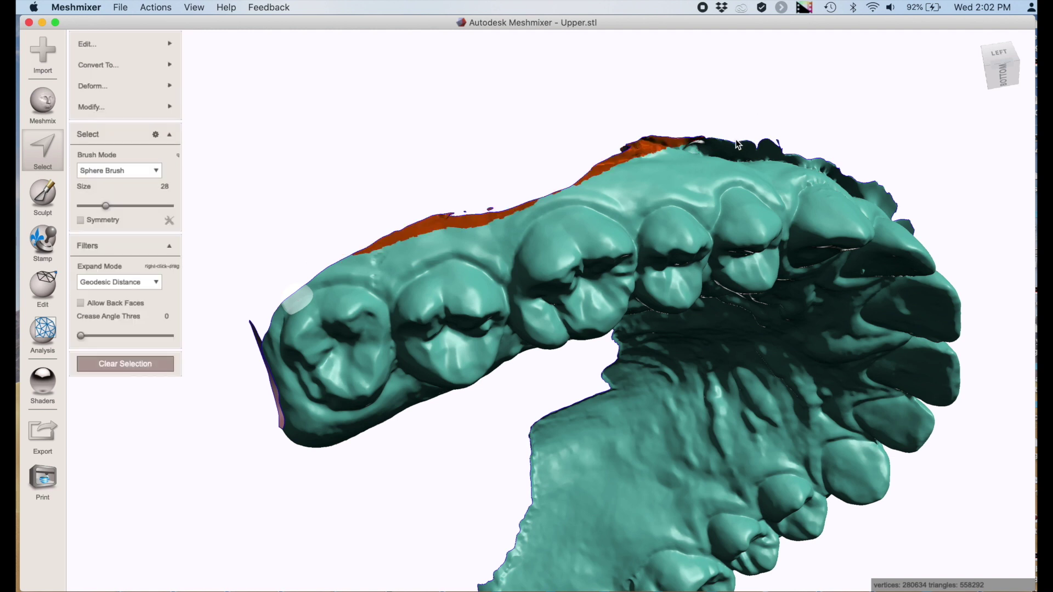
key("x")
Step: Cut away the ragged gum border above the left premolars, towards the canine
right_click_drag(676, 155, 630, 165)
left_click_drag(500, 156, 529, 161)
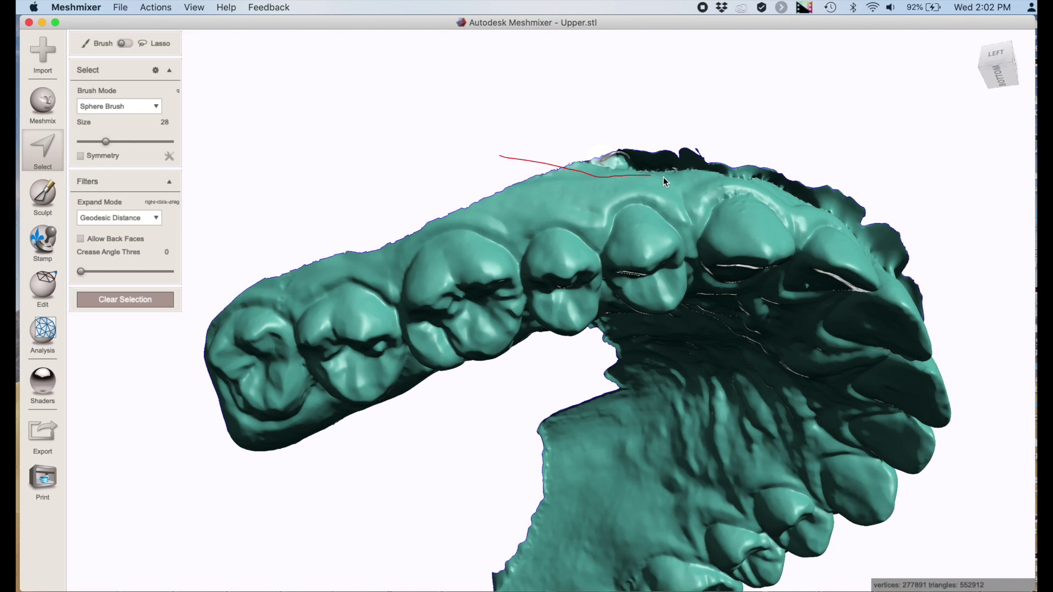
mouse_move(662, 177)
left_mouse_down()
mouse_move(846, 122)
mouse_move(698, 157)
mouse_move(560, 138)
left_mouse_up()
key("Delete")
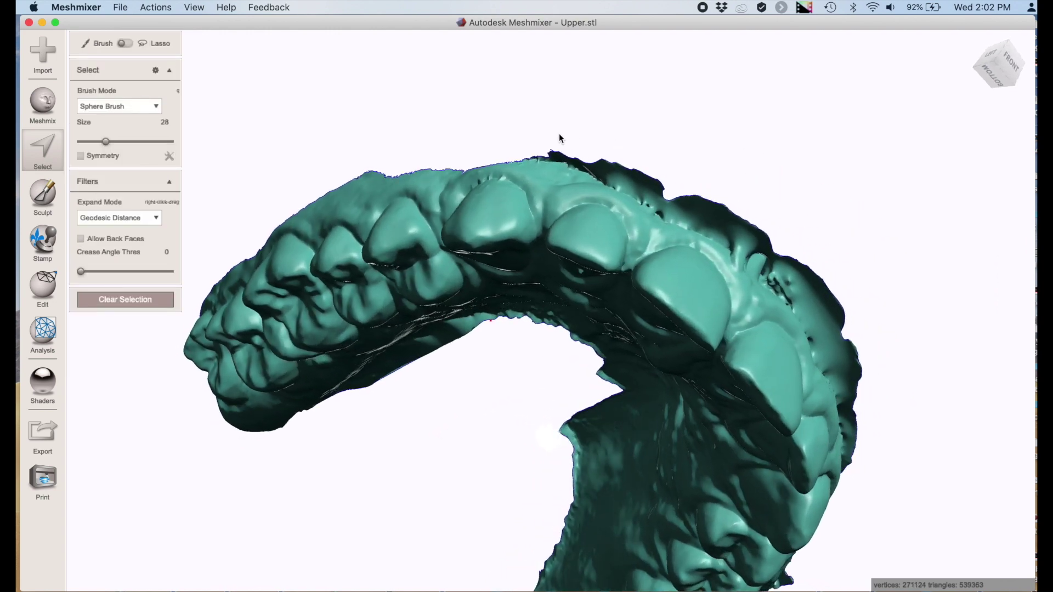
Step: Trim the jagged gum border across the front teeth and around towards the right canine
mouse_move(481, 139)
left_mouse_down()
mouse_move(634, 203)
mouse_move(854, 264)
mouse_move(603, 143)
left_mouse_up()
key("Delete")
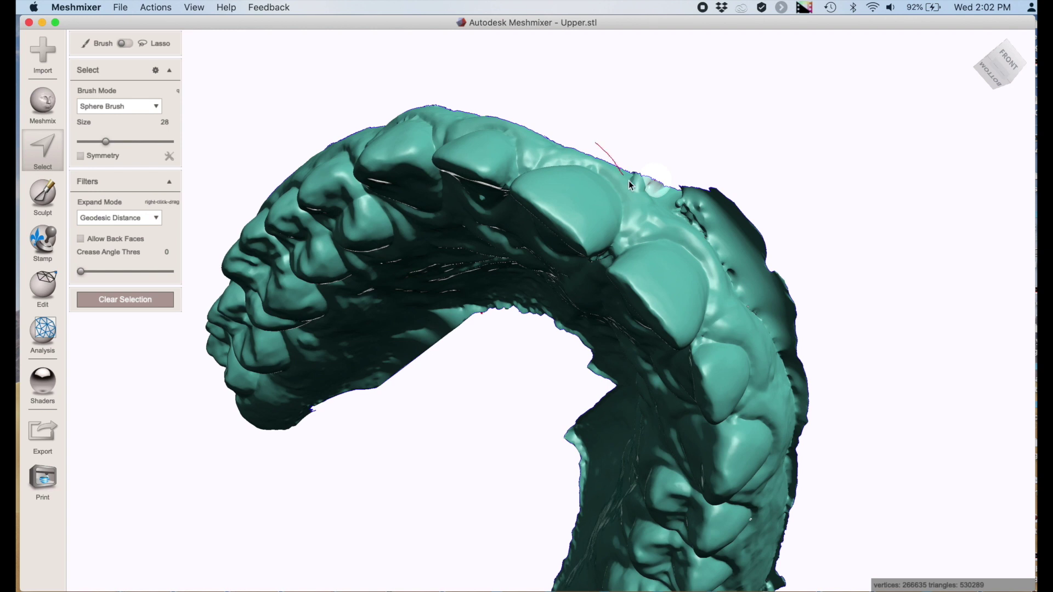
mouse_move(712, 251)
left_mouse_down()
mouse_move(821, 360)
mouse_move(862, 333)
mouse_move(701, 233)
left_mouse_up()
key("Delete")
mouse_move(606, 159)
left_mouse_down()
mouse_move(676, 277)
mouse_move(783, 508)
left_mouse_up()
key("Delete")
Step: Delete the ragged excess along the outer gum border of the right side, down to the last molar
left_click_drag(773, 465, 765, 370, "alt")
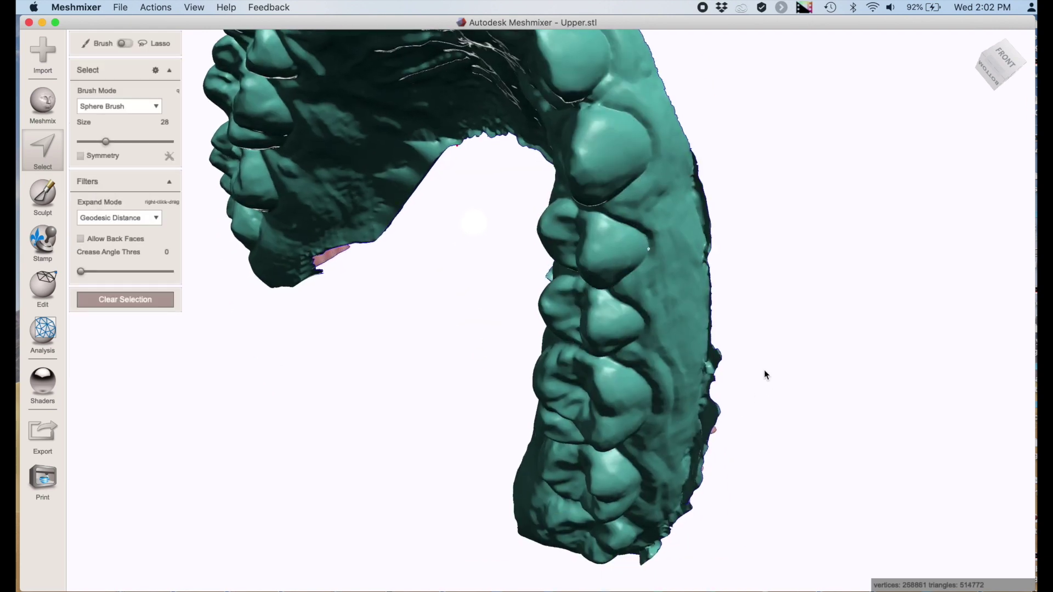
mouse_move(685, 83)
left_mouse_down()
mouse_move(679, 157)
mouse_move(712, 510)
mouse_move(727, 535)
left_mouse_up()
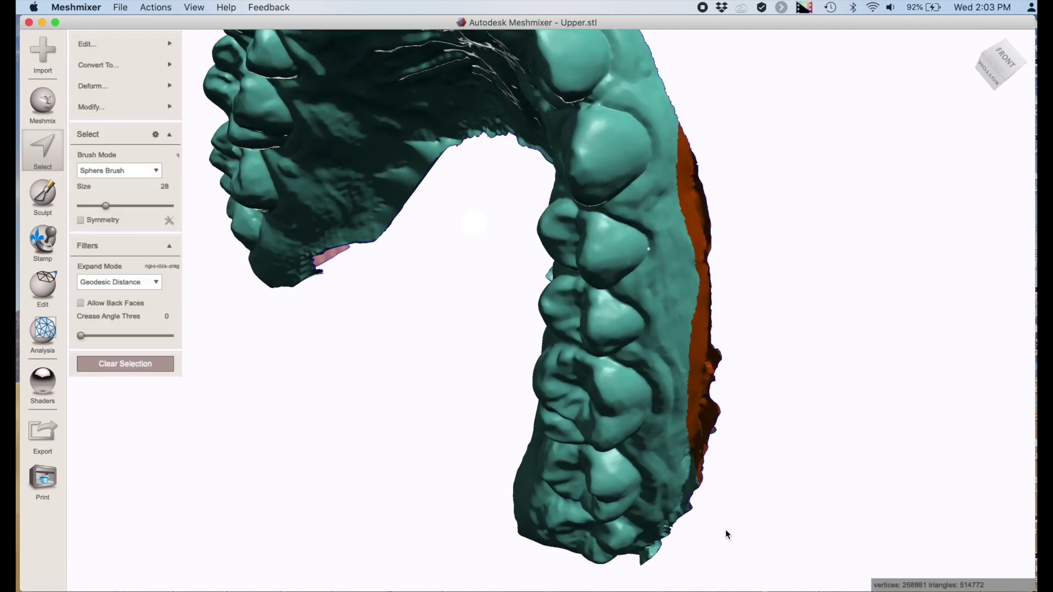
key("Delete")
mouse_move(729, 496)
left_mouse_down("alt")
mouse_move(764, 400)
mouse_move(755, 281)
mouse_move(729, 360)
left_mouse_up("alt")
mouse_move(679, 480)
left_mouse_down()
mouse_move(611, 556)
mouse_move(680, 537)
left_mouse_up()
key("Delete")
Step: Remove the excess along the inner border of the right molars and the thin spur behind the last molar
mouse_move(781, 519)
left_mouse_down()
mouse_move(667, 496)
mouse_move(578, 403)
mouse_move(484, 244)
mouse_move(477, 269)
left_mouse_up()
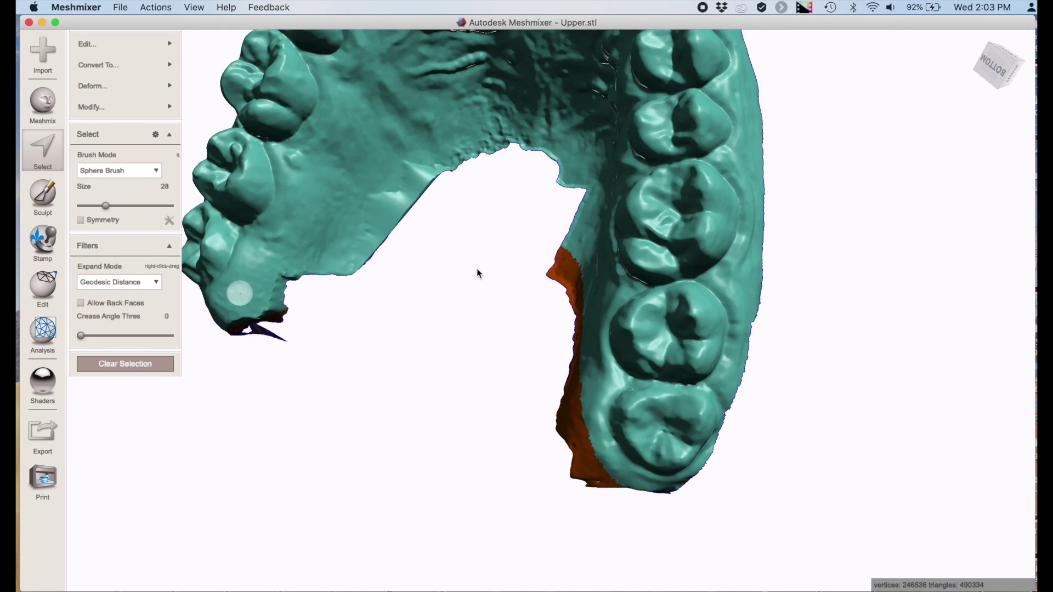
key("Delete")
left_click_drag(473, 286, 567, 305, "alt")
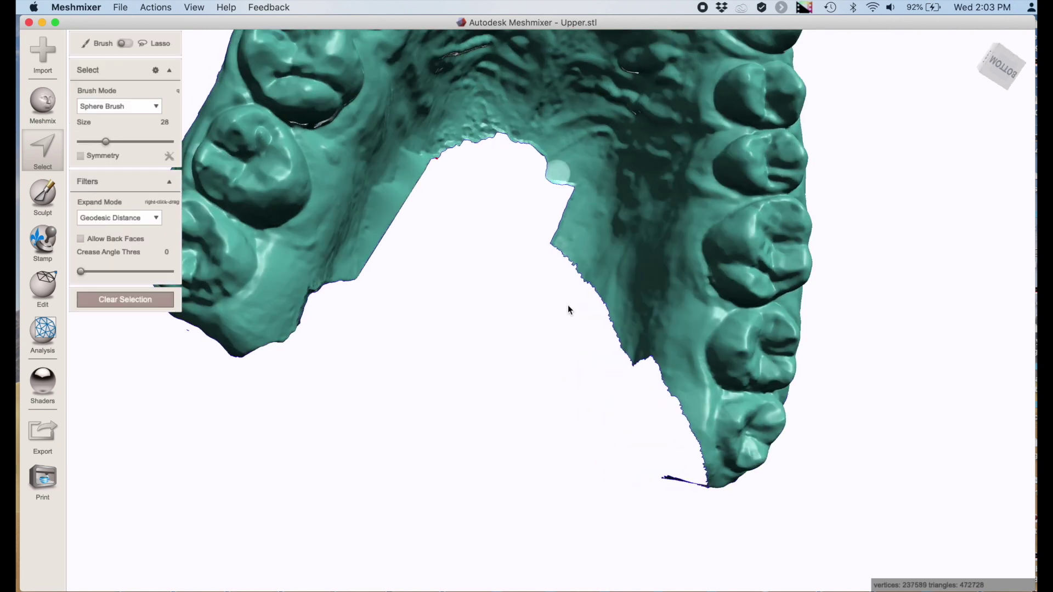
mouse_move(691, 463)
left_mouse_down("alt")
mouse_move(630, 418)
mouse_move(630, 406)
mouse_move(783, 471)
left_mouse_up("alt")
key("Delete")
Step: Trim the rear edge of the palate into a smooth curve between the right and left molars
left_click_drag(509, 379, 550, 386, "alt")
left_click_drag(667, 428, 613, 261)
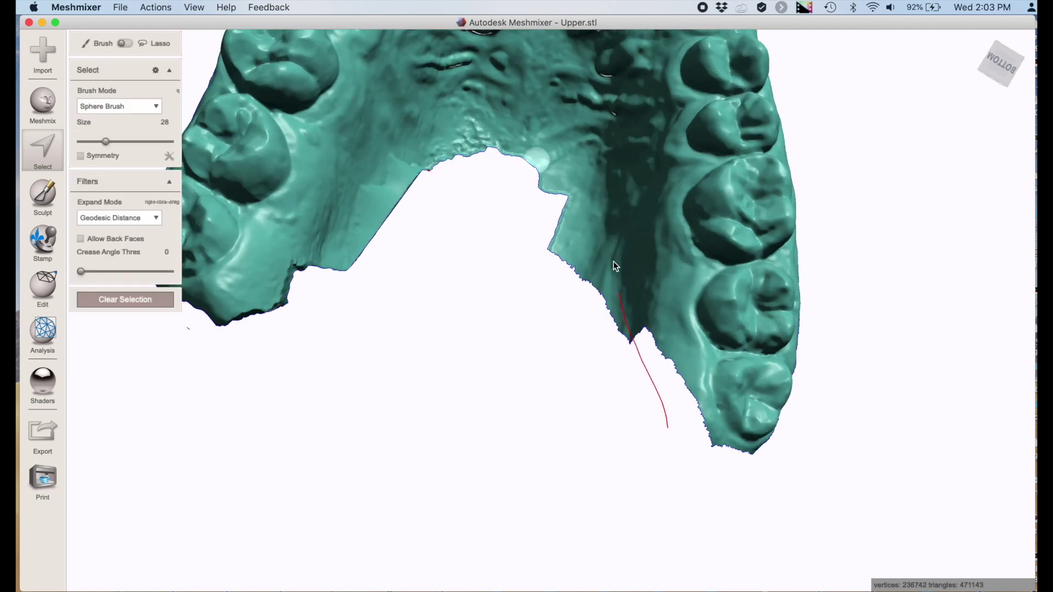
left_click_drag(329, 233, 169, 392)
key("Delete")
Step: Try to trim the strip of gum behind the last left molar
left_click_drag(323, 408, 477, 364, "alt")
mouse_move(407, 344)
left_mouse_down()
mouse_move(306, 332)
mouse_move(295, 347)
left_mouse_up()
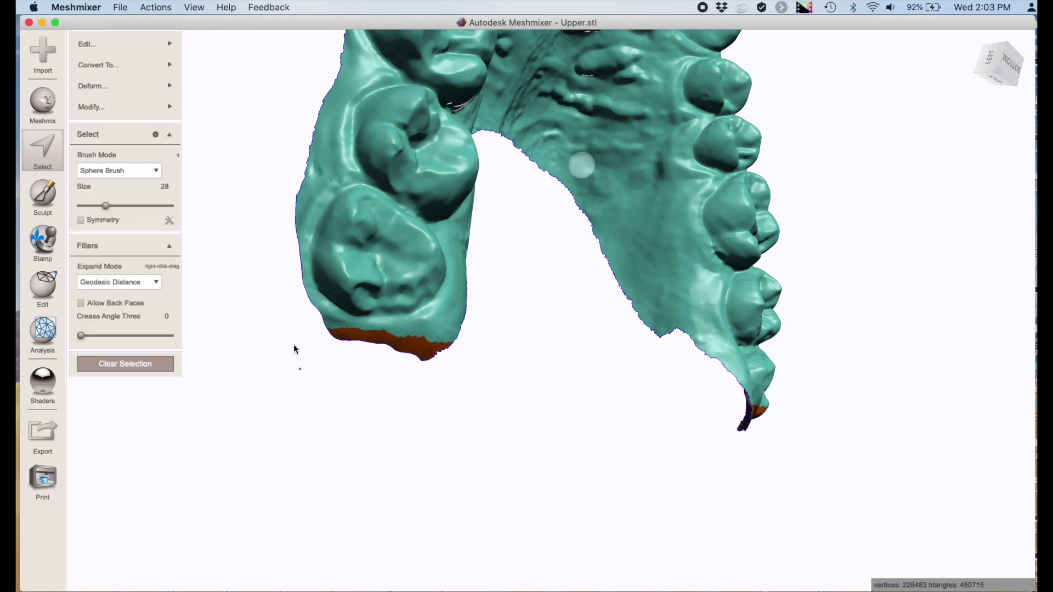
key("Delete")
left_click_drag(521, 380, 420, 333, "alt")
key("Escape")
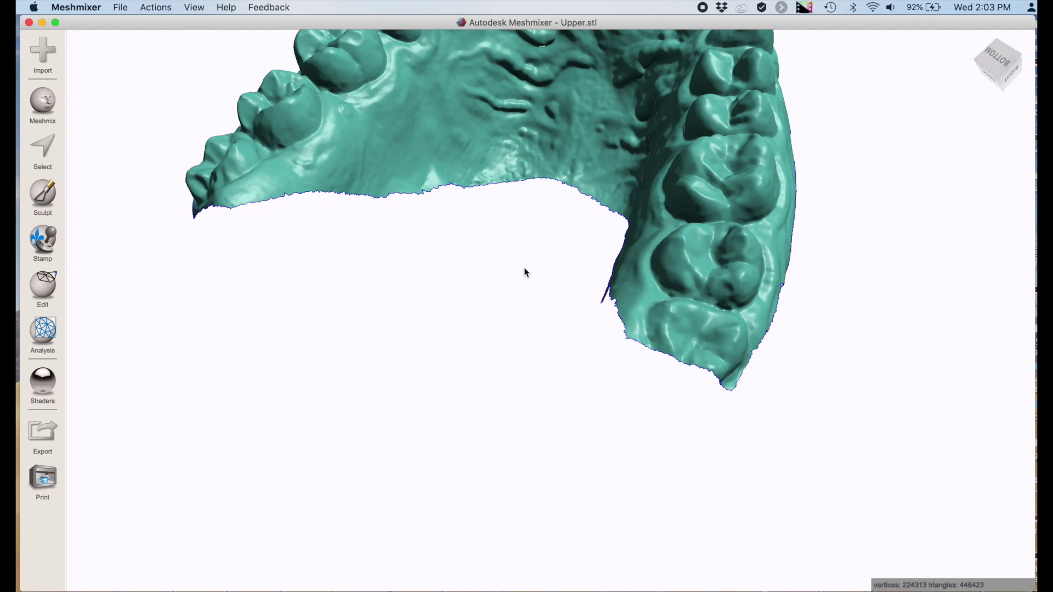
Step: Select the whole connected arch, invert the selection and discard the loose floating fragments
mouse_move(527, 252)
left_mouse_down("alt")
mouse_move(547, 378)
mouse_move(553, 357)
mouse_move(518, 270)
mouse_move(517, 301)
mouse_move(482, 322)
mouse_move(530, 418)
mouse_move(616, 351)
mouse_move(633, 322)
mouse_move(535, 260)
left_mouse_up("alt")
scroll(543, 247, "up", 5)
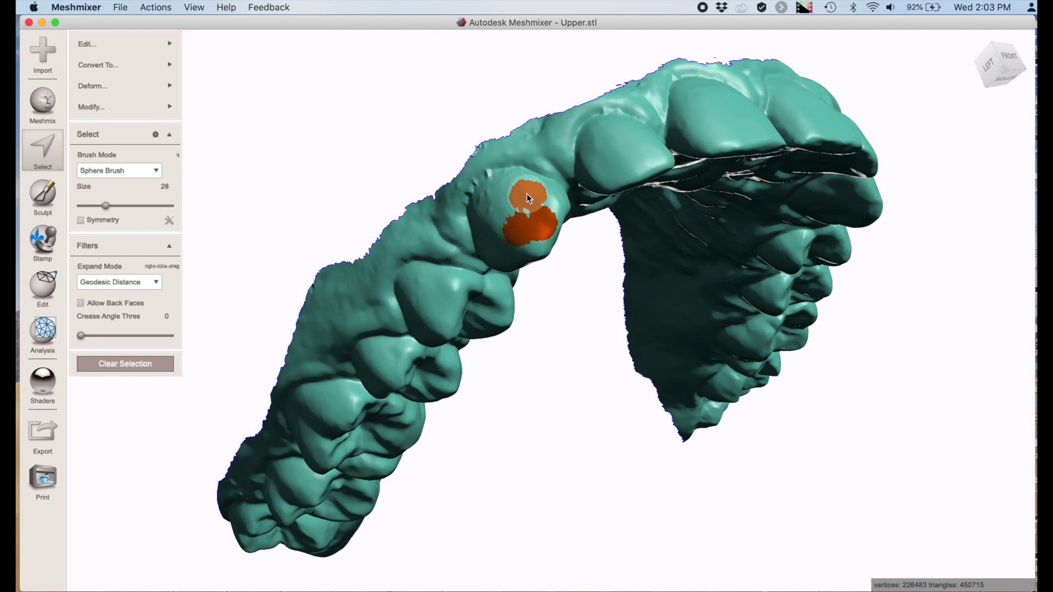
double_click(544, 189)
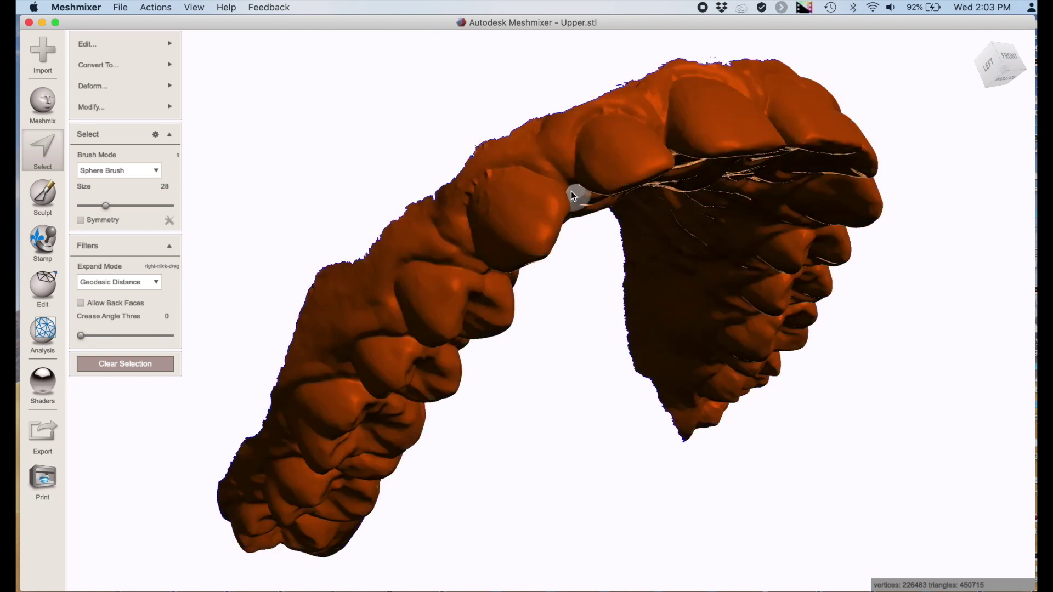
key("super+g")
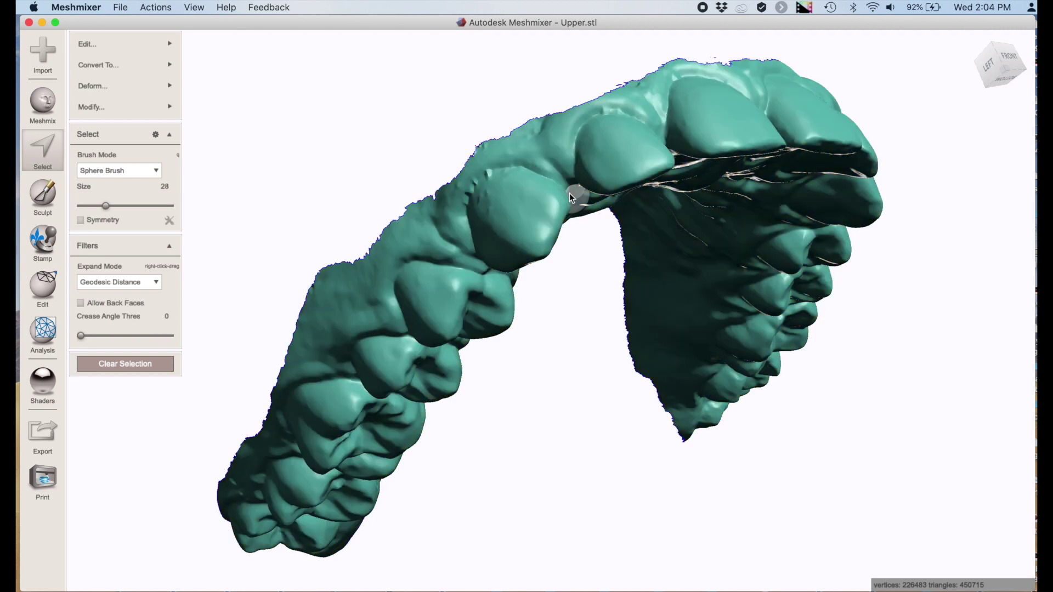
mouse_move(149, 47)
left_click(232, 58)
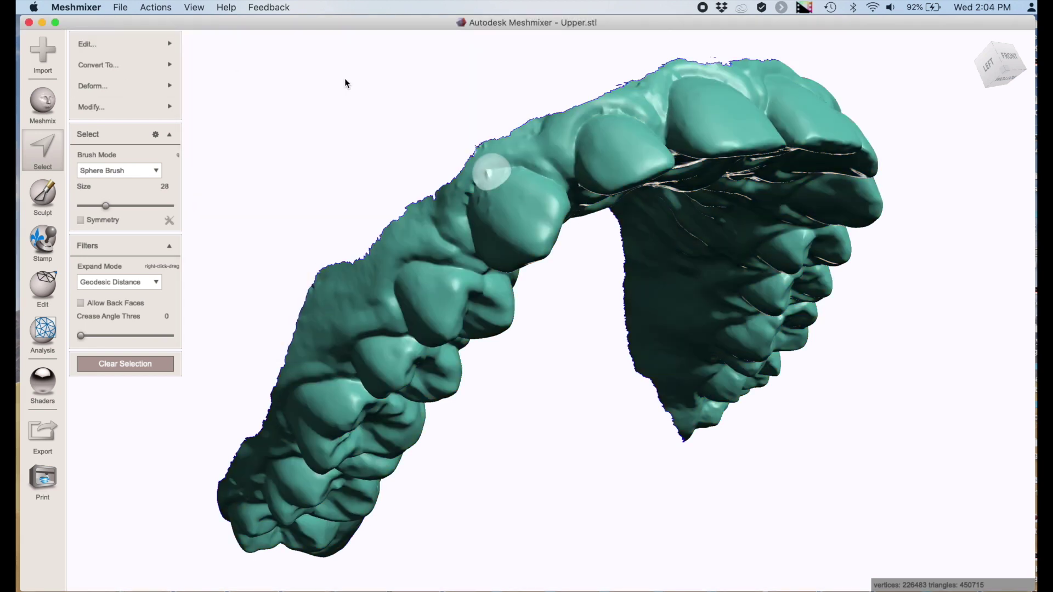
Step: Smooth the jagged outer gum border beside the left canine with the RobustSmooth sculpting brush
left_click(63, 197)
mouse_move(121, 72)
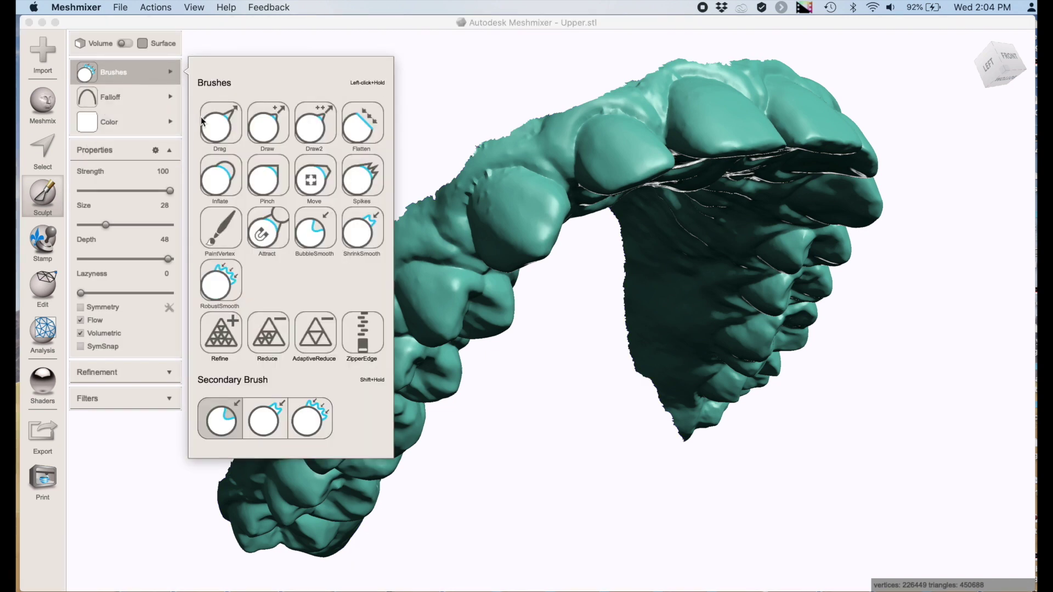
left_click(228, 299)
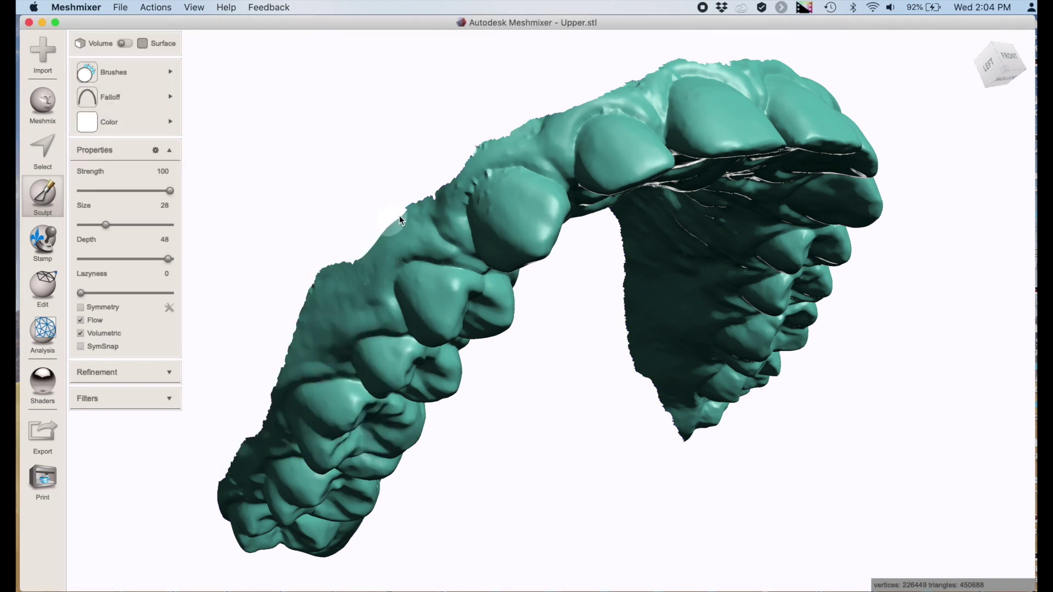
left_click_drag(464, 161, 501, 138)
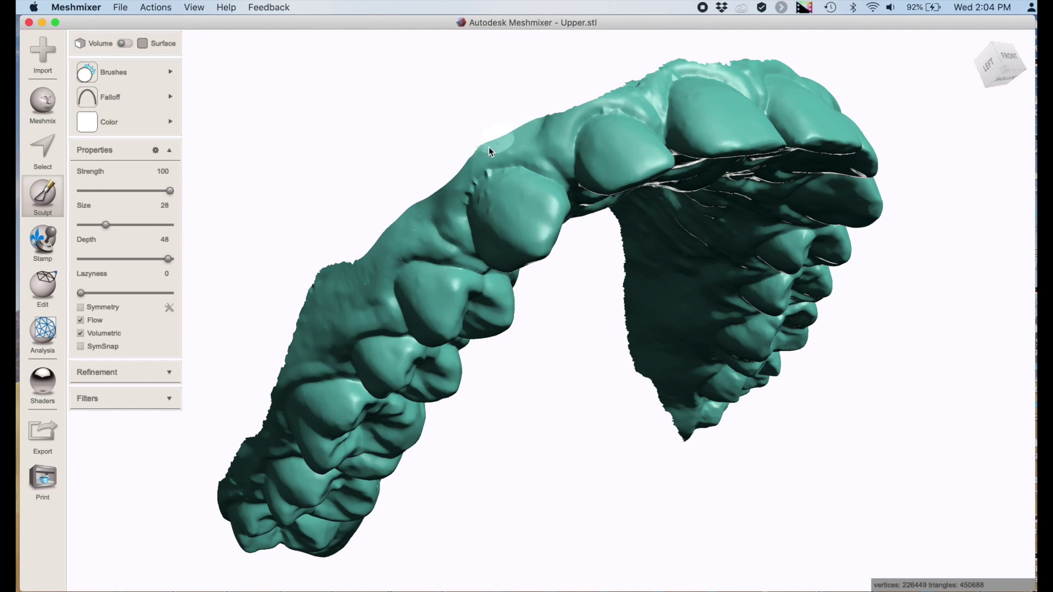
Step: Select and discard the folded flap of mesh projecting past the gum border above the left canine
right_click_drag(528, 141, 538, 163)
scroll(538, 162, "up", 5)
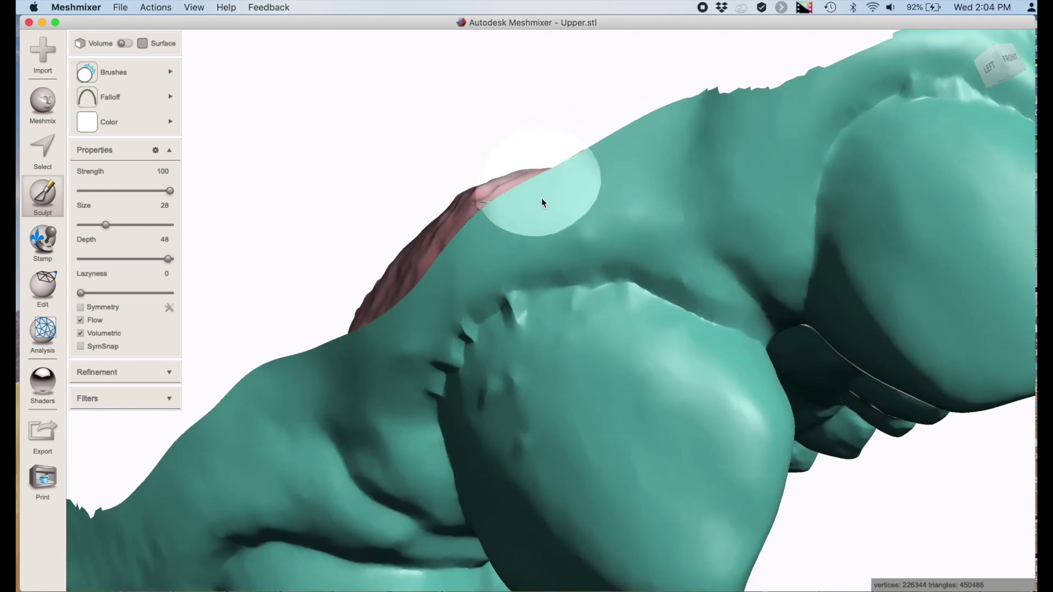
right_click_drag(541, 198, 534, 192)
left_click_drag(367, 119, 373, 118)
left_click(62, 157)
left_click(168, 52)
left_click(211, 61)
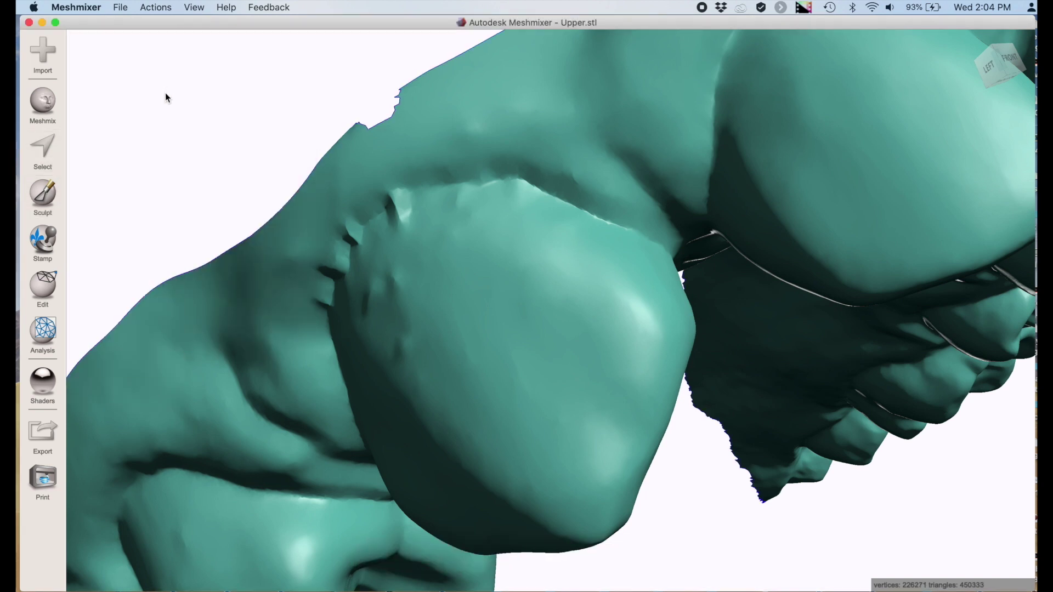
Step: Smooth the notch above the left canine and the gum border along the adjoining incisors with the sculpting brush
left_click(56, 185)
left_click_drag(350, 130, 377, 118)
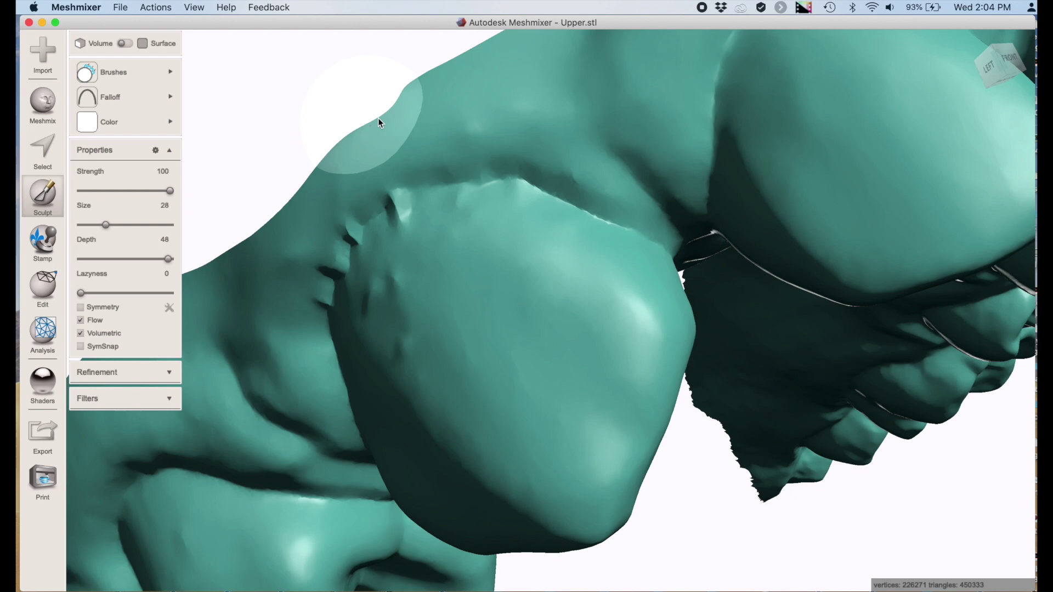
scroll(518, 182, "up", 2)
scroll(531, 182, "down", 4)
middle_click_drag(536, 181, 374, 256)
mouse_move(466, 223)
left_mouse_down()
mouse_move(610, 145)
mouse_move(776, 84)
left_mouse_up()
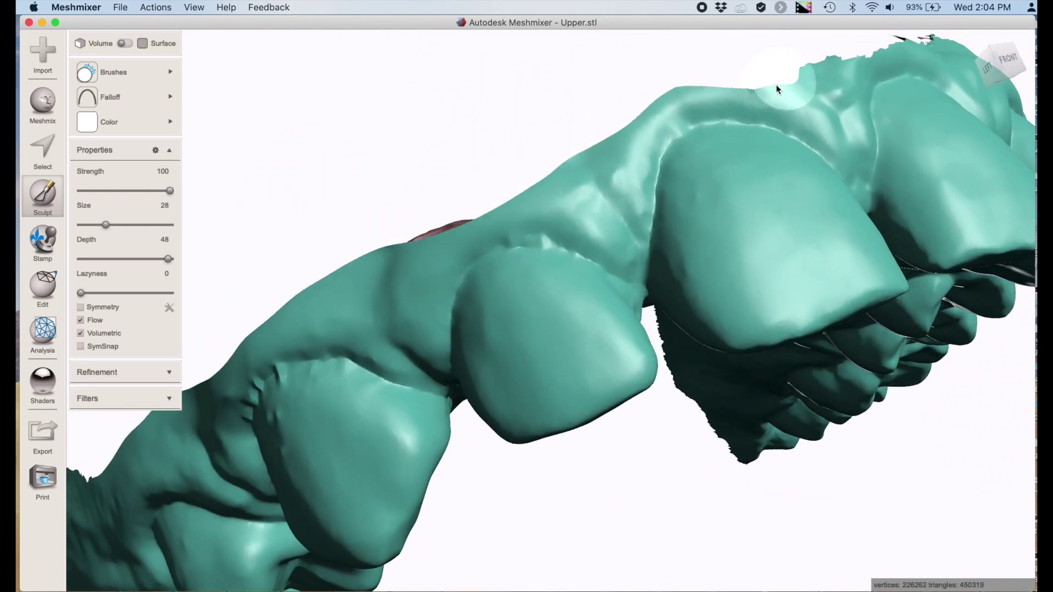
Step: Continue smoothing the outer gum border from the front teeth around to the right molars
mouse_move(775, 85)
right_mouse_down()
mouse_move(430, 142)
mouse_move(318, 221)
right_mouse_up()
mouse_move(319, 223)
left_mouse_down()
mouse_move(409, 206)
mouse_move(574, 148)
mouse_move(660, 144)
left_mouse_up()
right_click_drag(660, 143, 246, 183)
mouse_move(246, 182)
left_mouse_down()
mouse_move(623, 242)
mouse_move(840, 314)
left_mouse_up()
Step: Smooth the jagged gum border around the last right molar, from the outer side to the rear end
right_click_drag(840, 315, 701, 282)
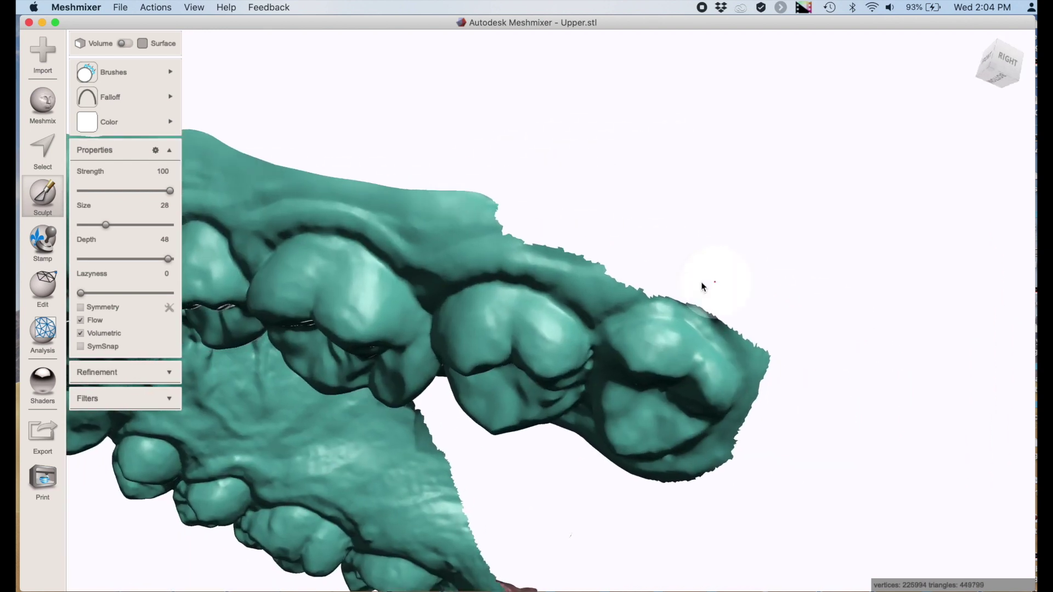
mouse_move(637, 288)
left_mouse_down()
mouse_move(719, 319)
mouse_move(658, 298)
left_mouse_up()
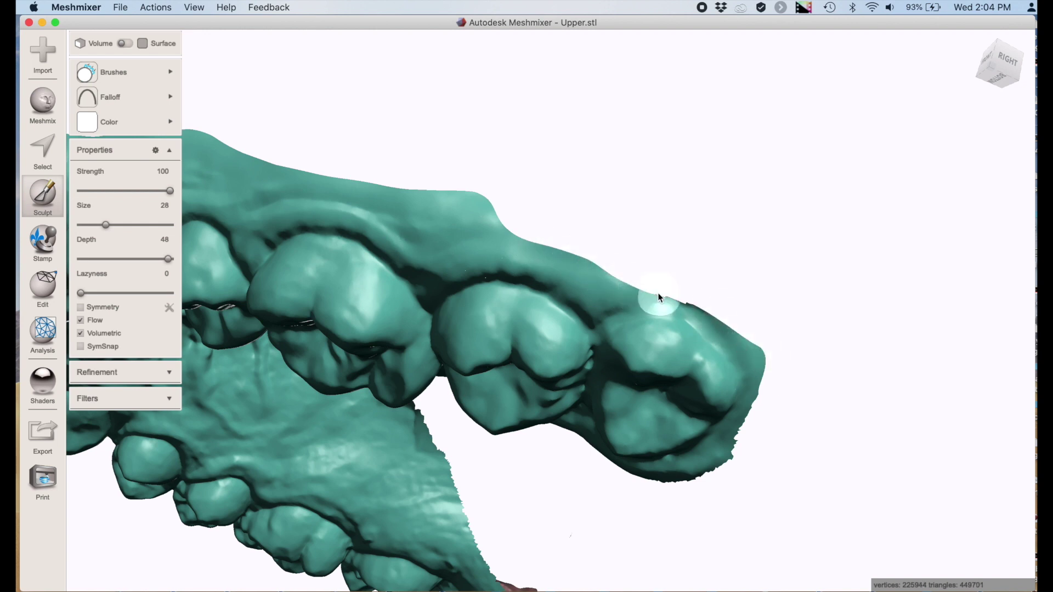
right_click_drag(700, 323, 702, 295)
left_click_drag(702, 295, 725, 319)
right_click_drag(725, 319, 715, 291)
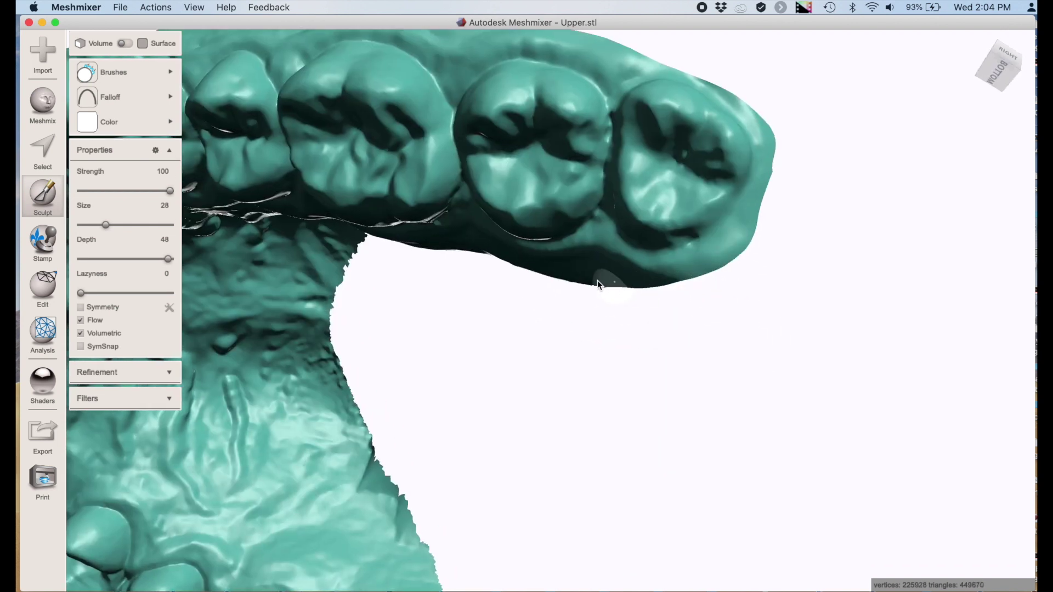
Step: Smooth the inner border from the right molars across the palate's rear edge to the last left molar
right_click_drag(597, 281, 570, 170)
left_click_drag(576, 174, 588, 183)
mouse_move(494, 210)
left_mouse_down()
mouse_move(357, 258)
mouse_move(327, 314)
mouse_move(311, 455)
left_mouse_up()
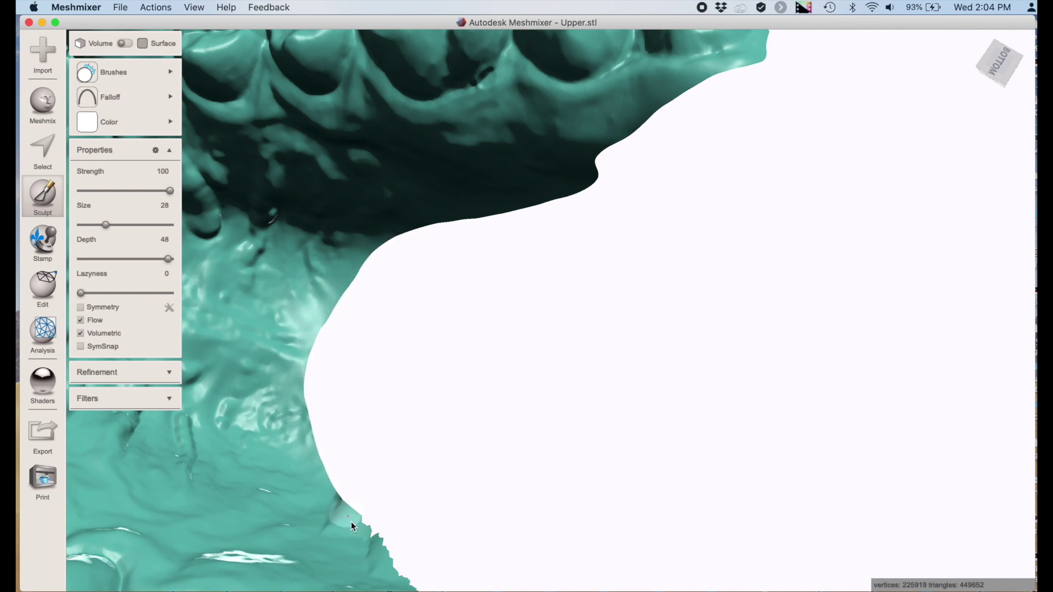
middle_click_drag(380, 516, 377, 266)
left_click_drag(429, 225, 534, 328)
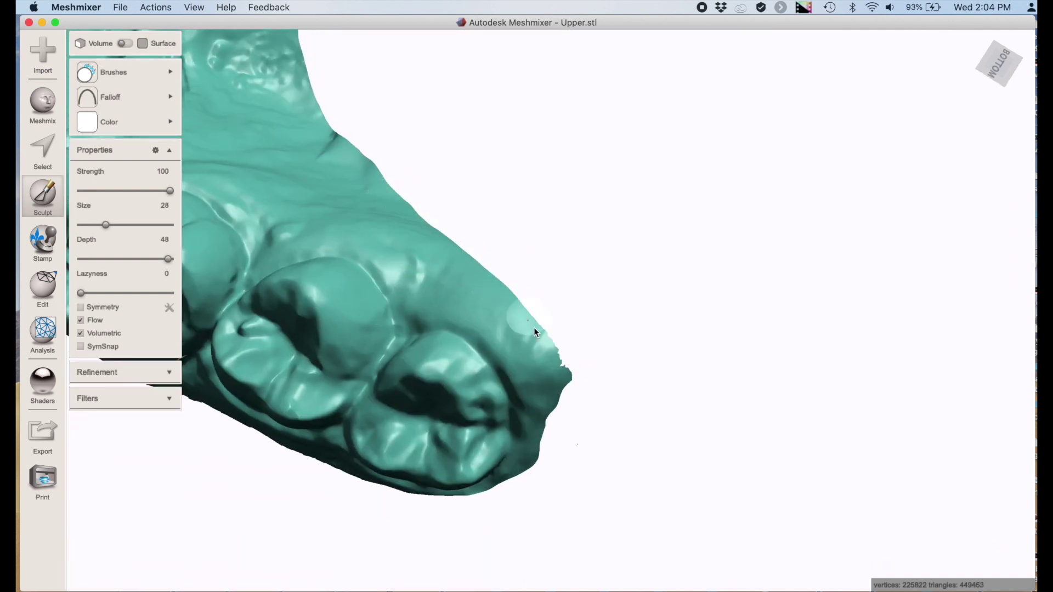
Step: Smooth the remaining outer gum border beside the left molars and premolars, and switch to mesh selection
middle_click_drag(548, 412, 538, 309)
right_click_drag(460, 396, 537, 350)
scroll(518, 359, "down", 3)
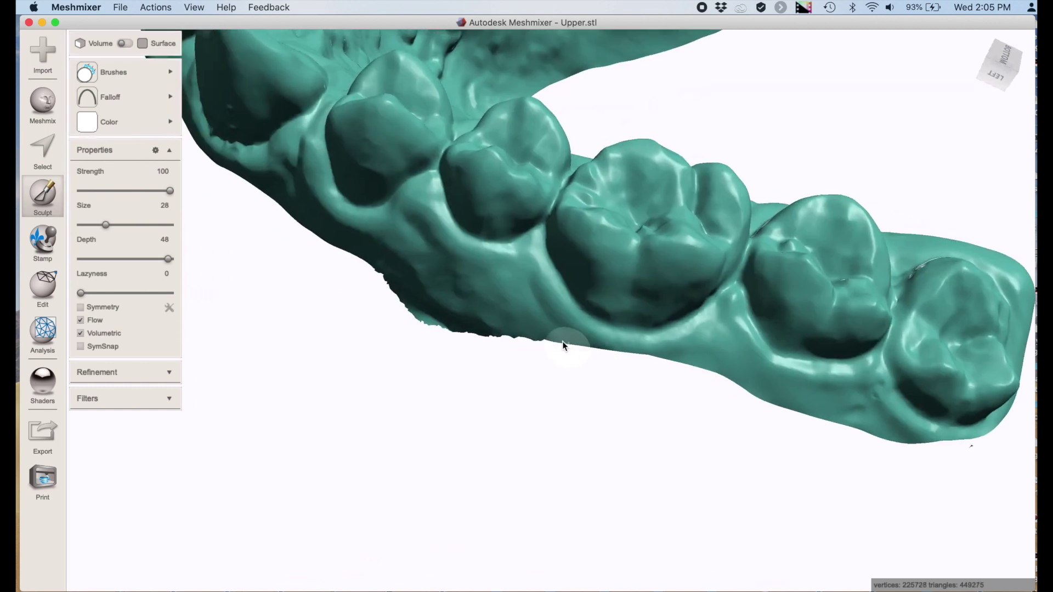
key("s")
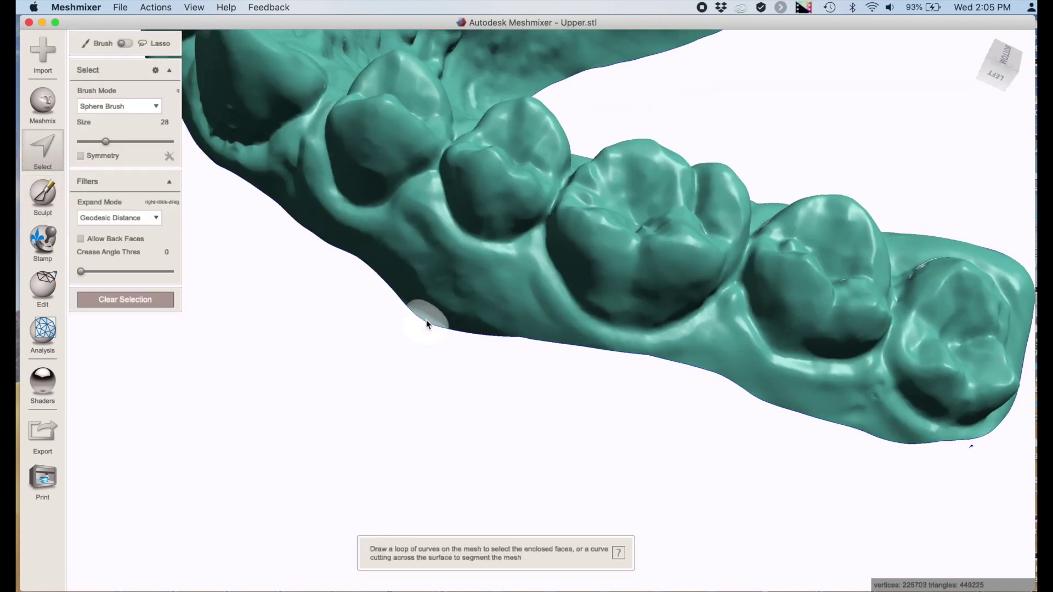
Step: Select the scan's whole open border and pull it far away from the teeth with Transform to form tall walls
left_click(426, 321)
mouse_move(106, 87)
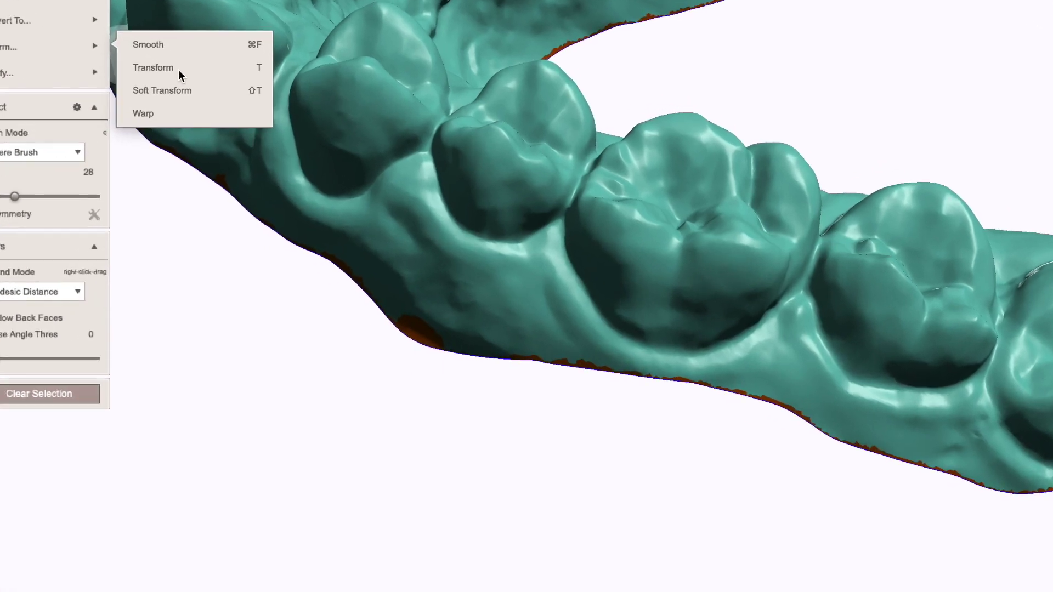
left_click(117, 35)
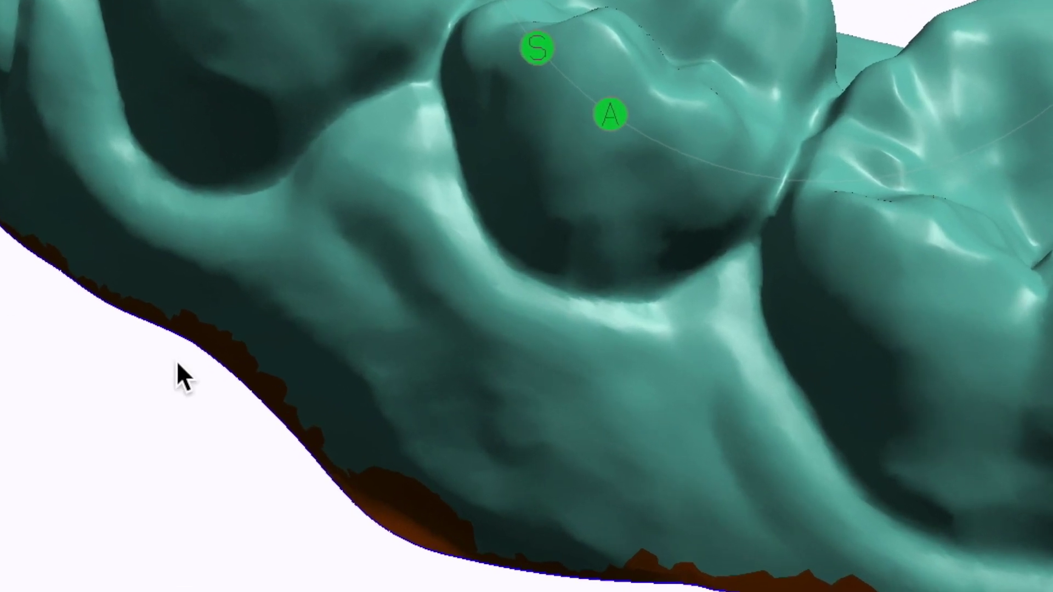
right_click_drag(211, 347, 222, 236)
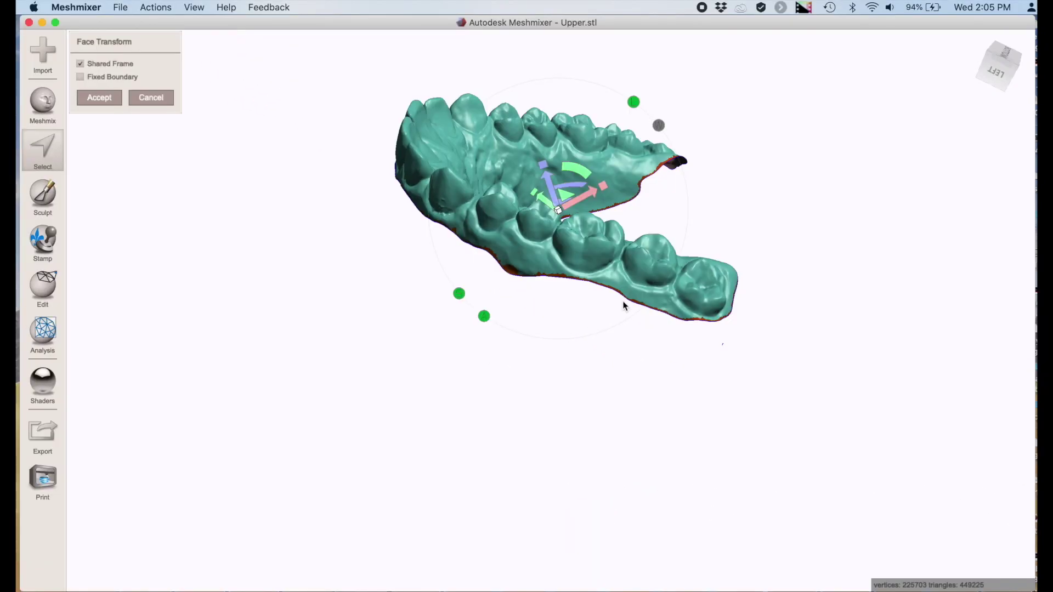
right_click_drag(623, 303, 551, 389)
left_click_drag(551, 392, 480, 219)
right_click_drag(566, 324, 638, 271)
Step: Shift the stretched rim sideways and front to back so the walls line up with the arch, and accept the transform
right_click_drag(528, 143, 634, 139)
left_click_drag(634, 139, 664, 149)
right_click_drag(673, 242, 628, 172)
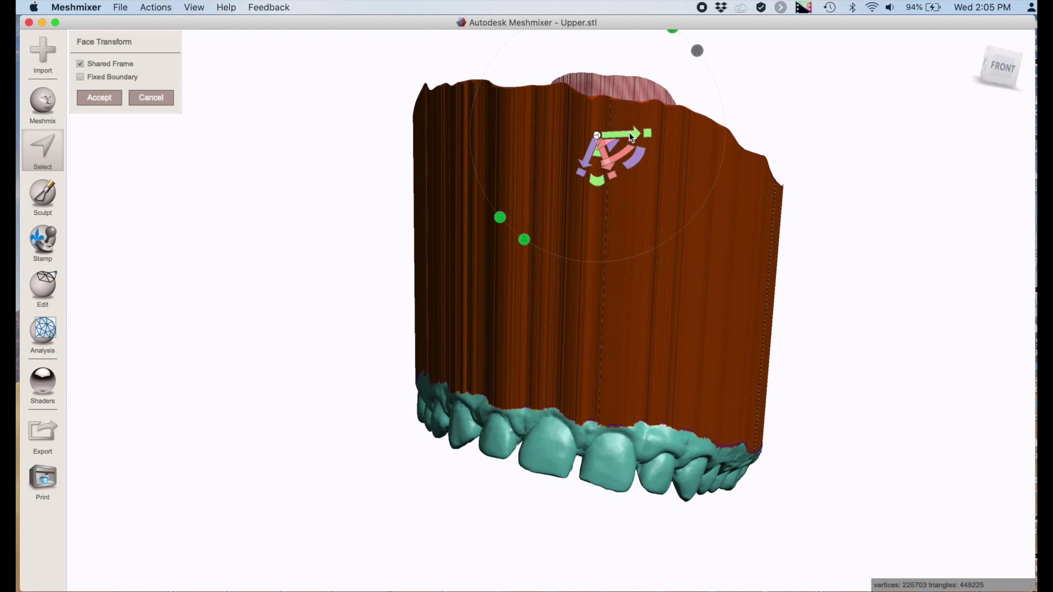
left_click_drag(630, 136, 657, 145)
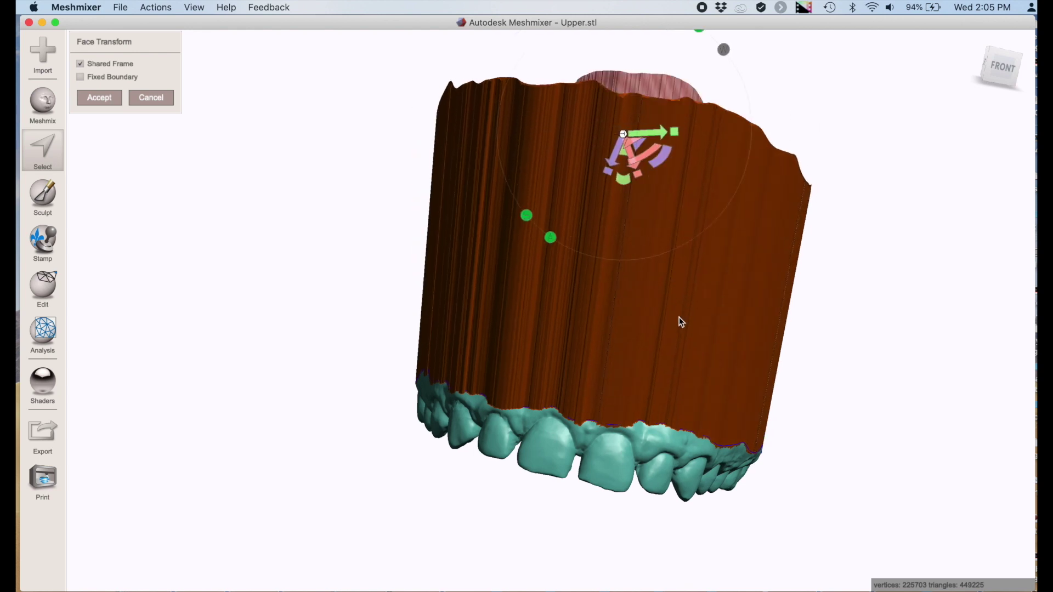
right_click_drag(680, 320, 500, 168)
mouse_move(469, 149)
left_mouse_down()
mouse_move(462, 141)
mouse_move(486, 143)
left_mouse_up()
right_click_drag(457, 323, 715, 311)
left_click_drag(606, 159, 548, 165)
right_click_drag(674, 285, 445, 286)
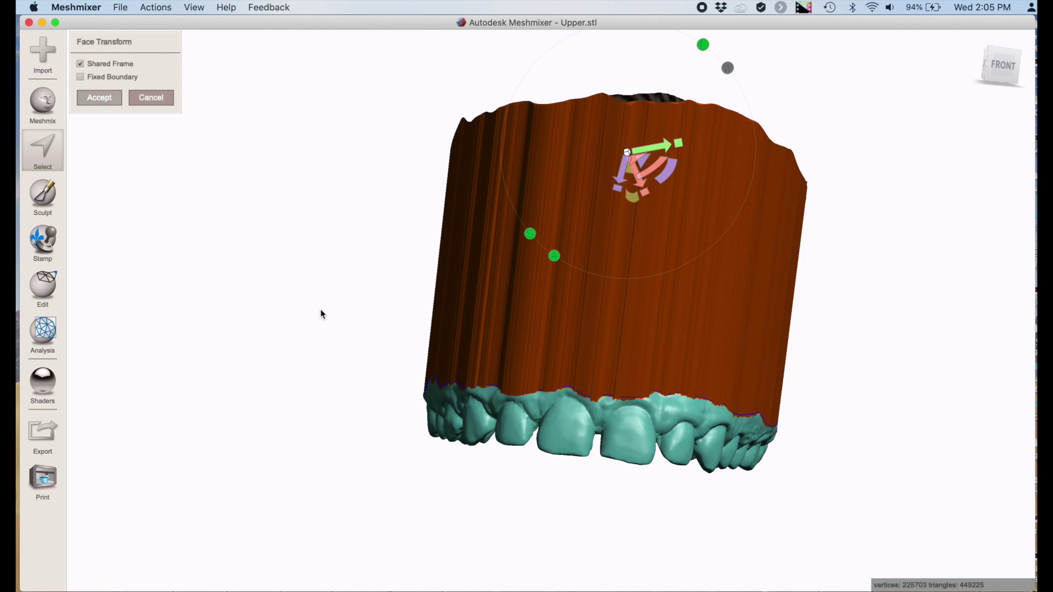
key("Return")
Step: Try to trim the tall walls with a discard-half plane cut, keeping the teeth side and moving the plane about 12 mm toward the teeth
right_click_drag(329, 314, 436, 328)
right_click_drag(502, 258, 484, 243)
right_click_drag(402, 283, 418, 285)
left_click(49, 291)
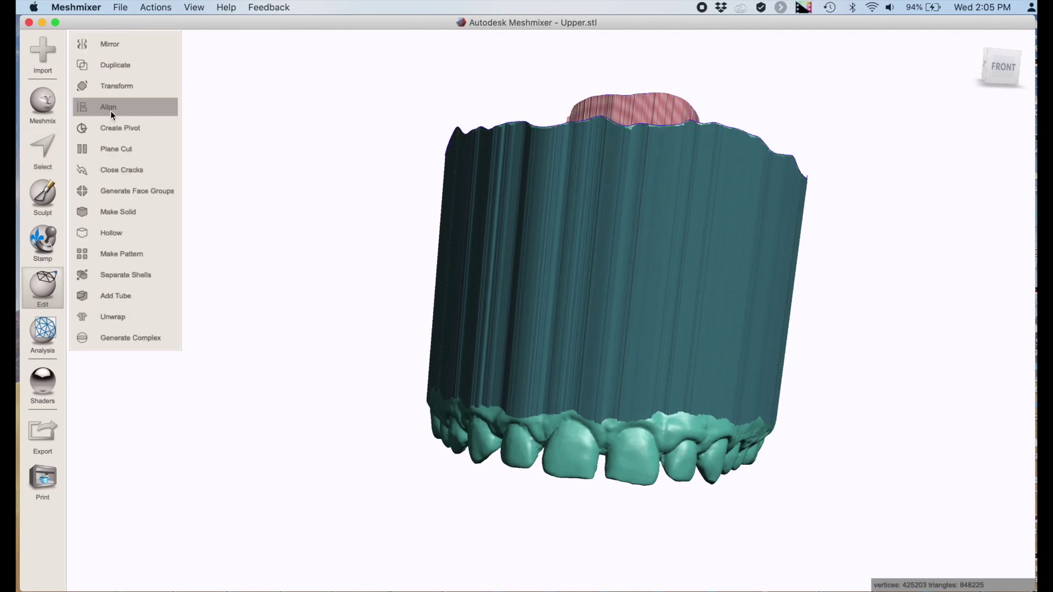
left_click(126, 149)
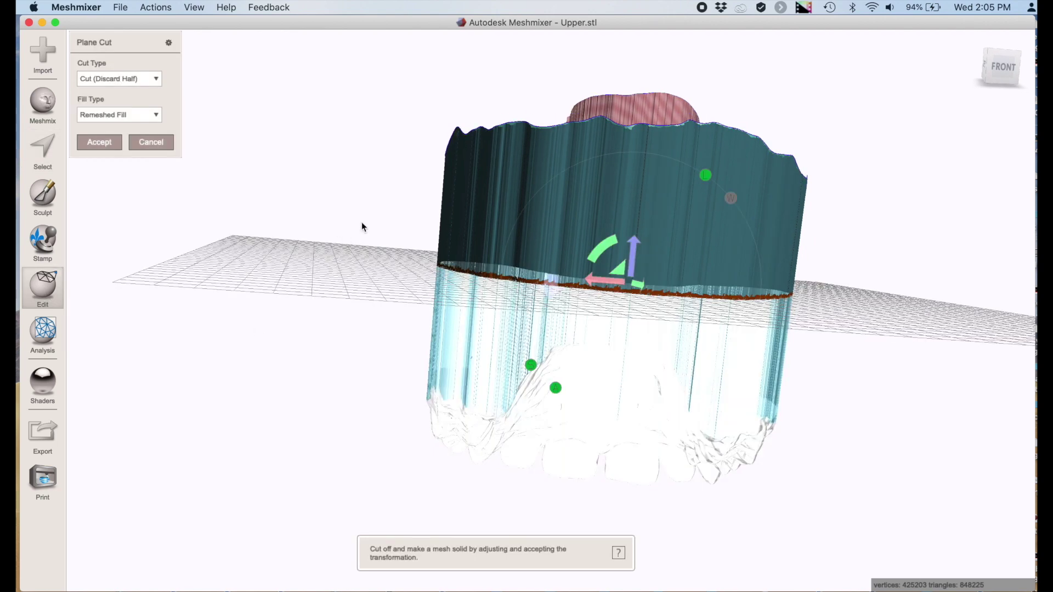
right_click_drag(444, 273, 531, 290)
left_click(627, 269)
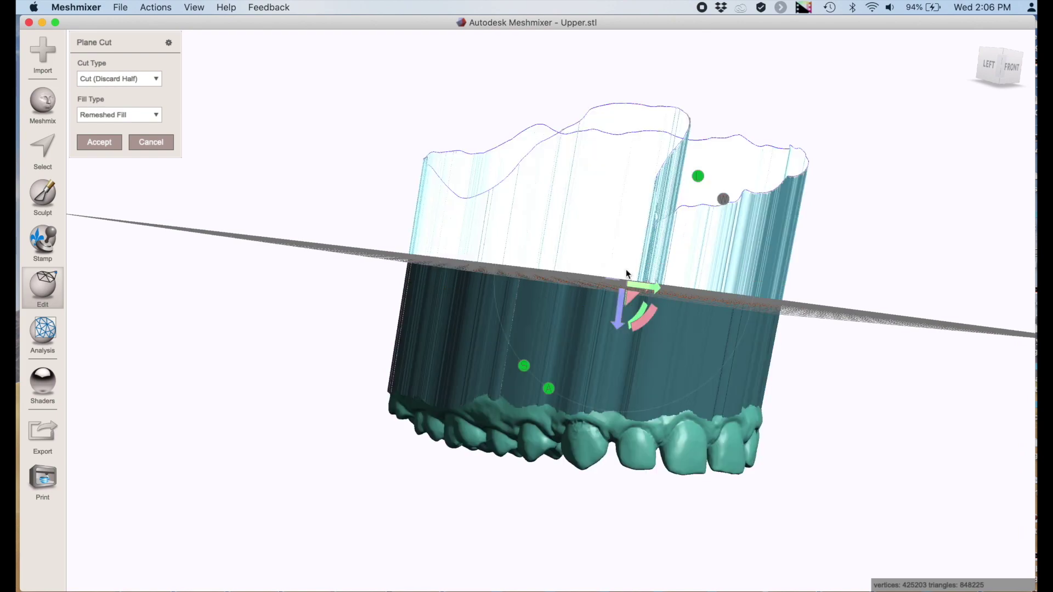
left_click_drag(623, 310, 619, 396)
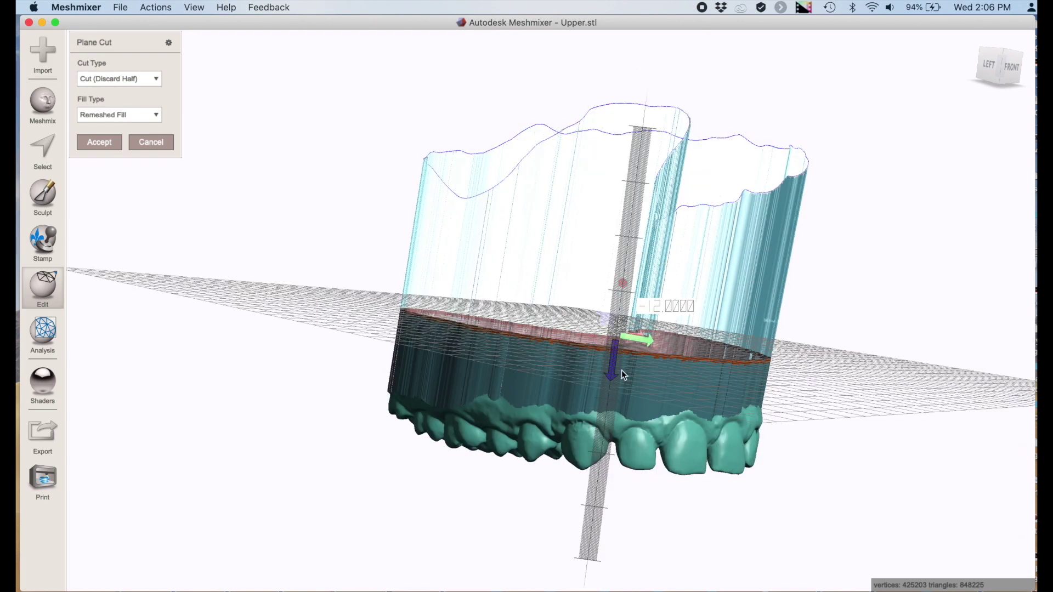
right_click_drag(608, 354, 624, 330)
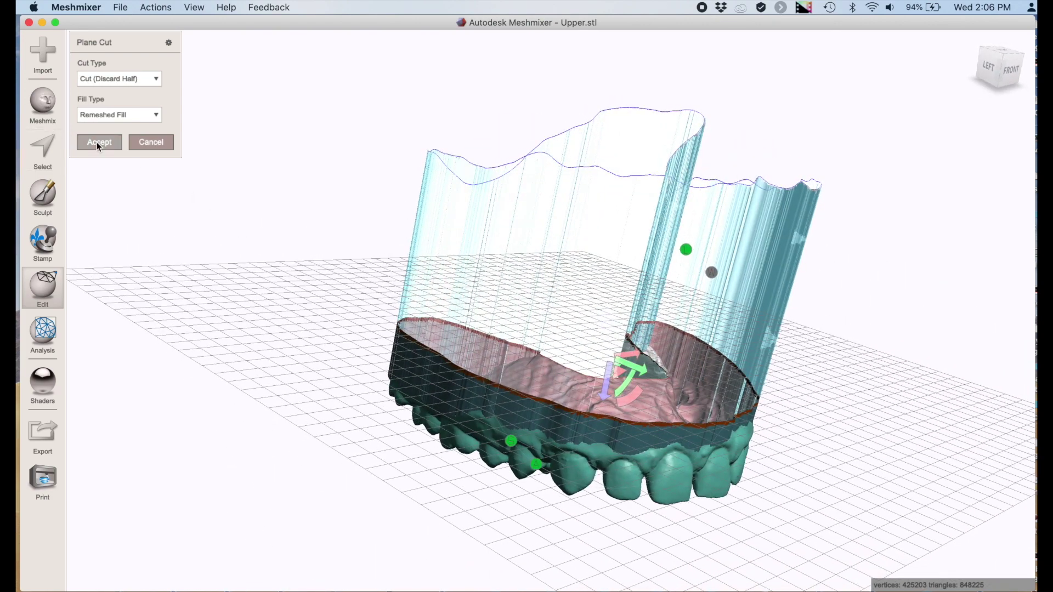
right_click_drag(683, 348, 604, 306)
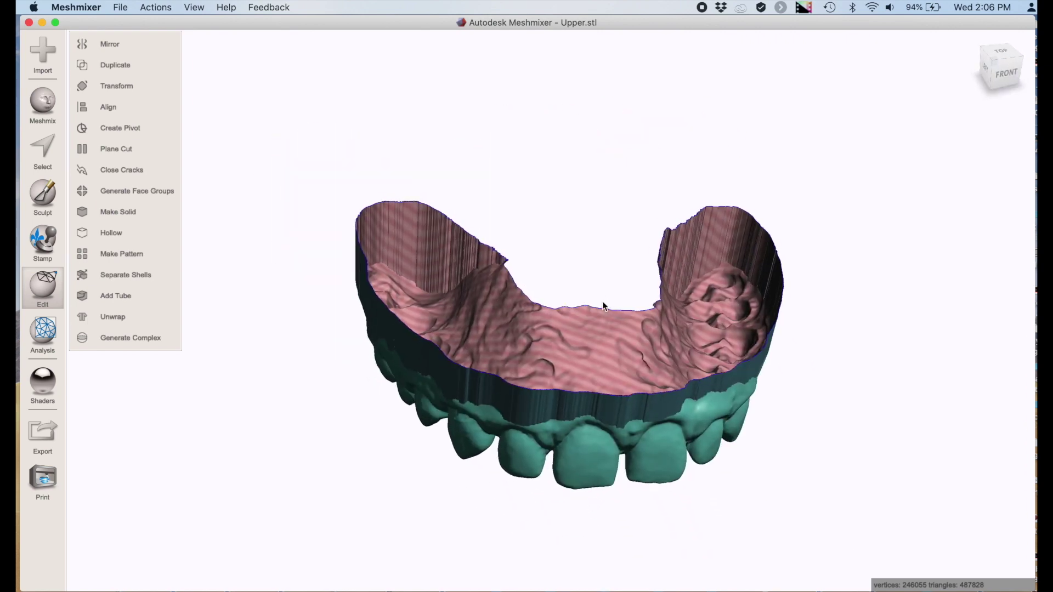
Step: Undo the plane cut and leave the Plane Cut tool
key("super+z")
right_click_drag(577, 422, 610, 360)
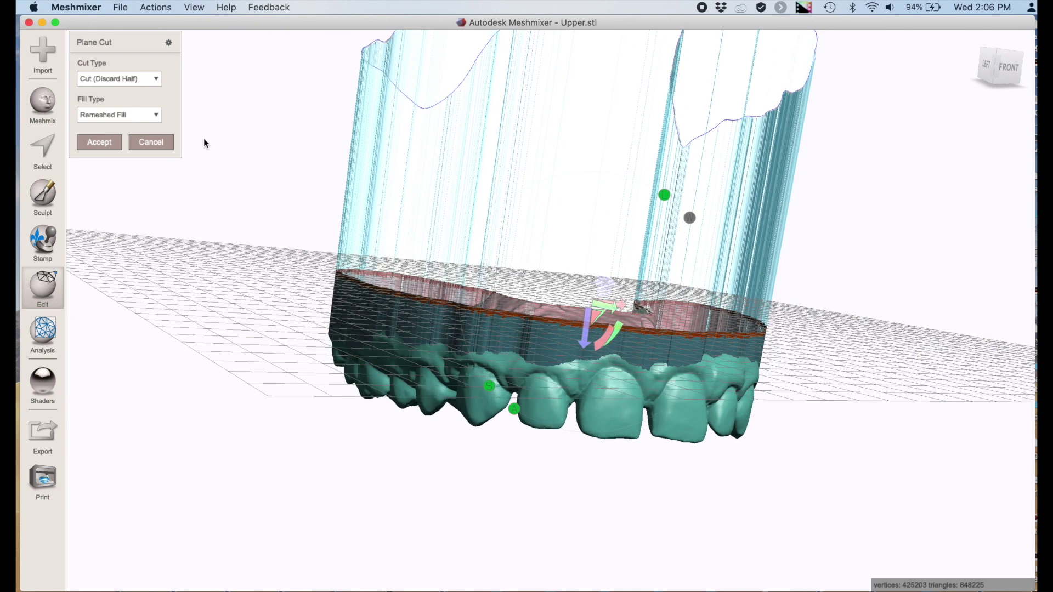
left_click(164, 141)
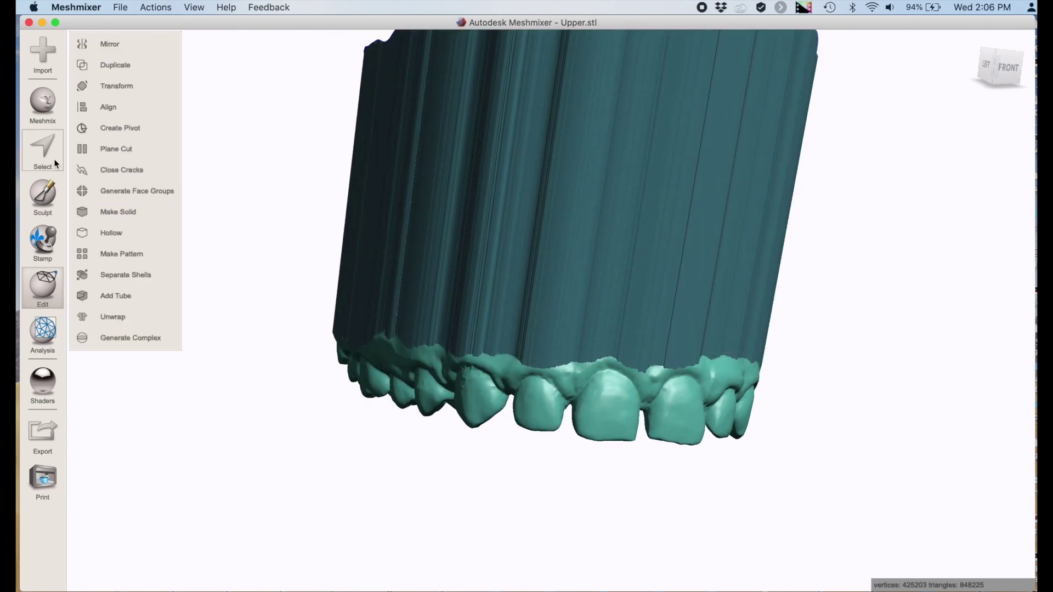
Step: Select the entire extended wall region and apply Shape Preserving smoothing to it
left_click(43, 149)
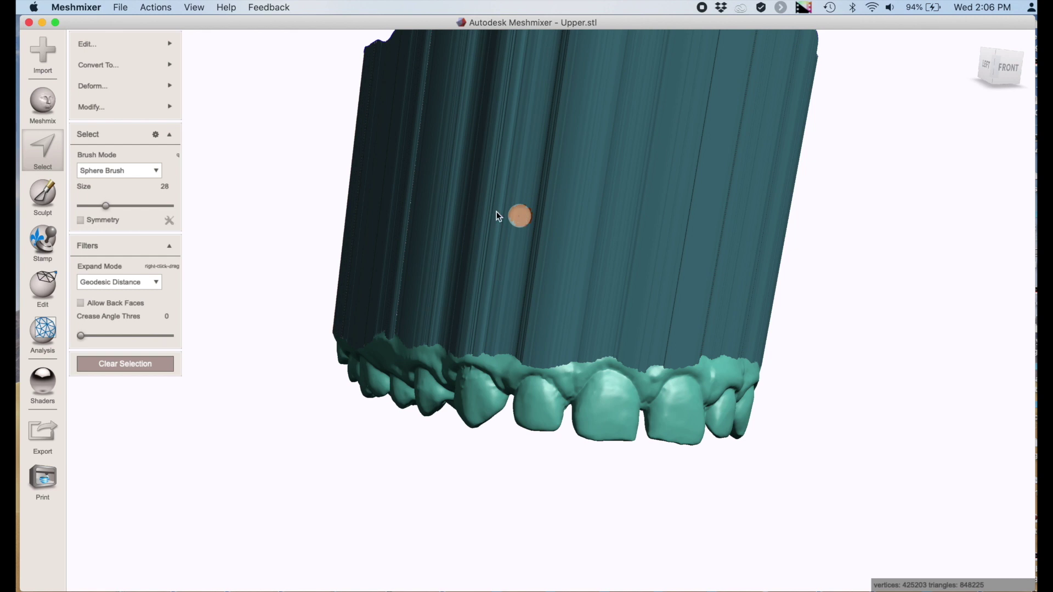
double_click(563, 199)
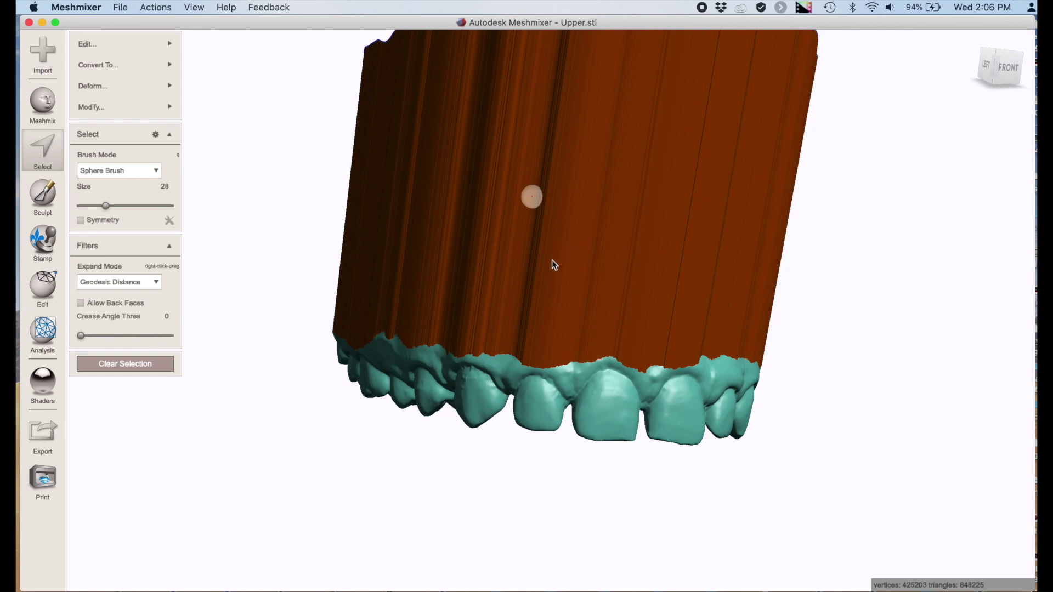
middle_click_drag(552, 260, 494, 284)
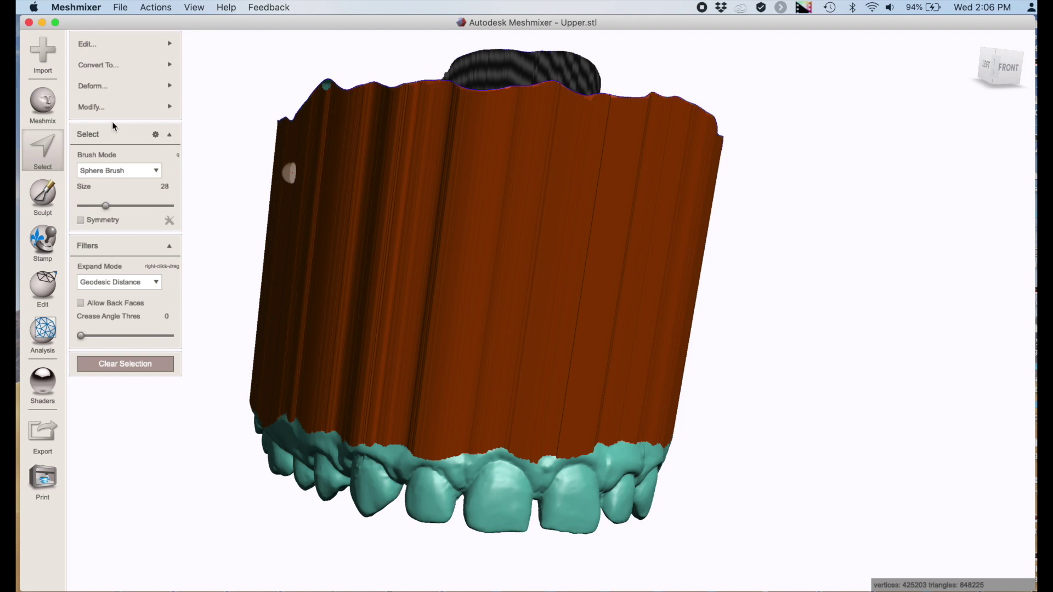
mouse_move(175, 99)
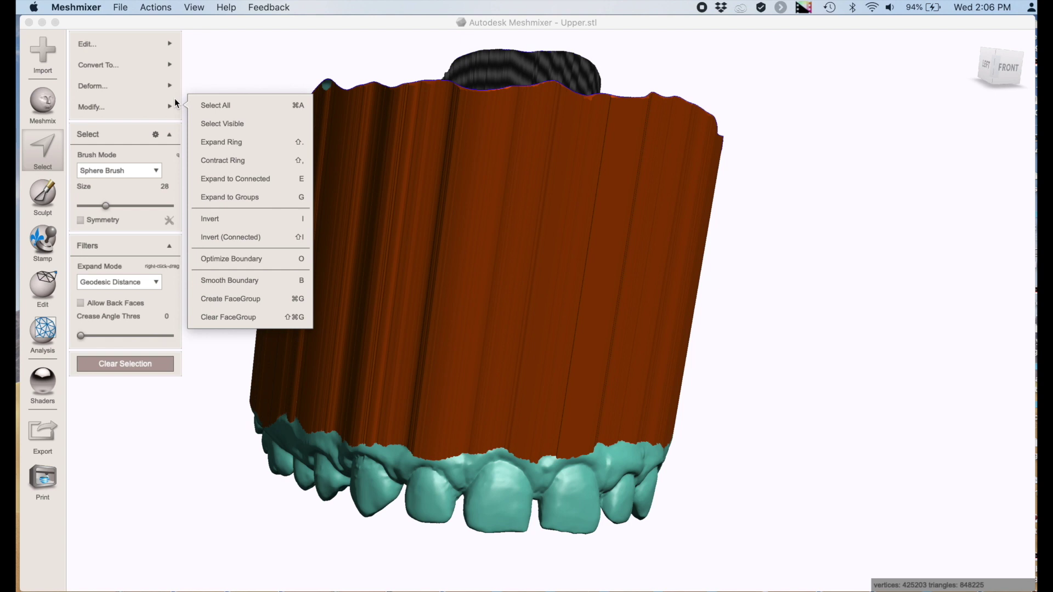
left_click(212, 215)
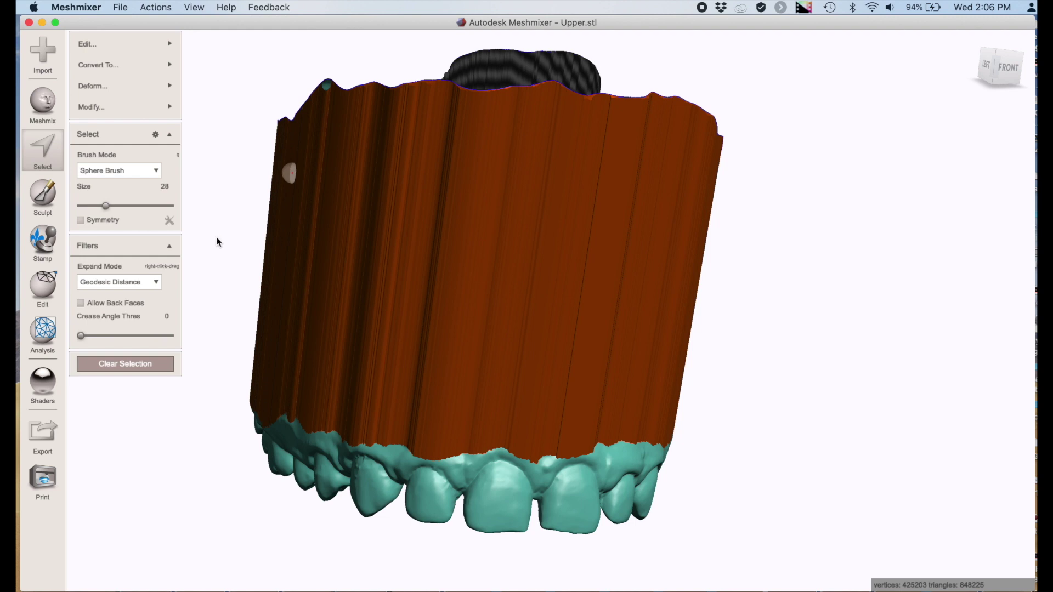
key("ctrl+f")
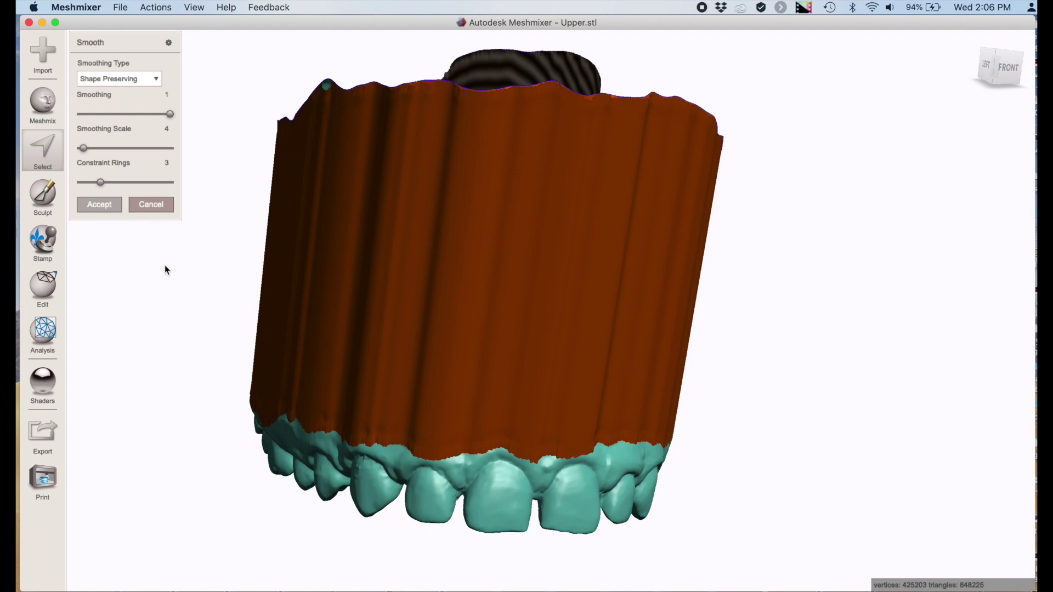
key("Return")
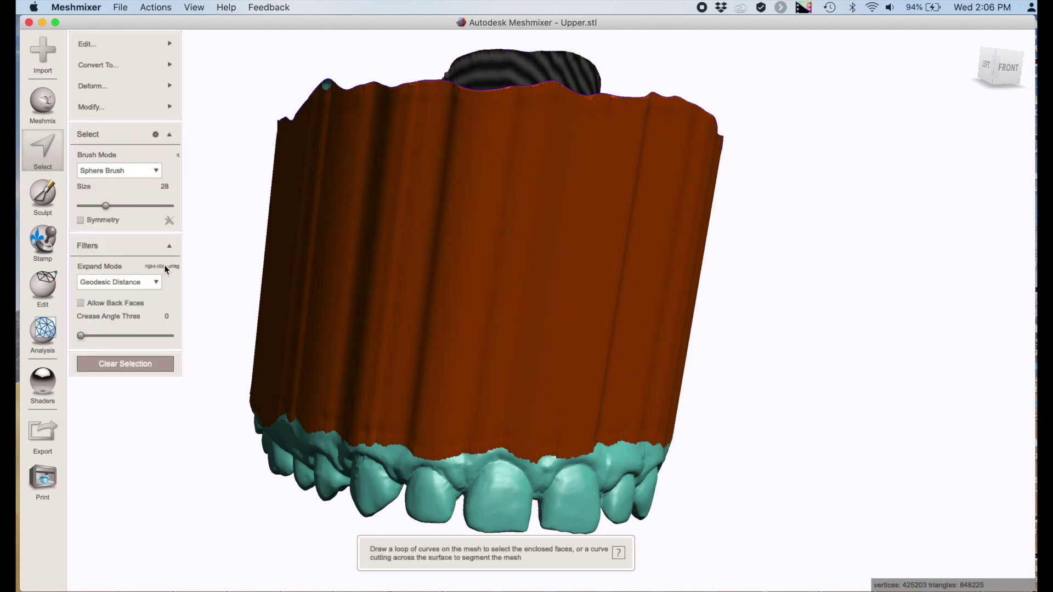
Step: Cut the smoothed walls with Plane Cut and Remeshed Fill, keeping the teeth side and moving the plane 13.2 mm toward the teeth
left_click(58, 287)
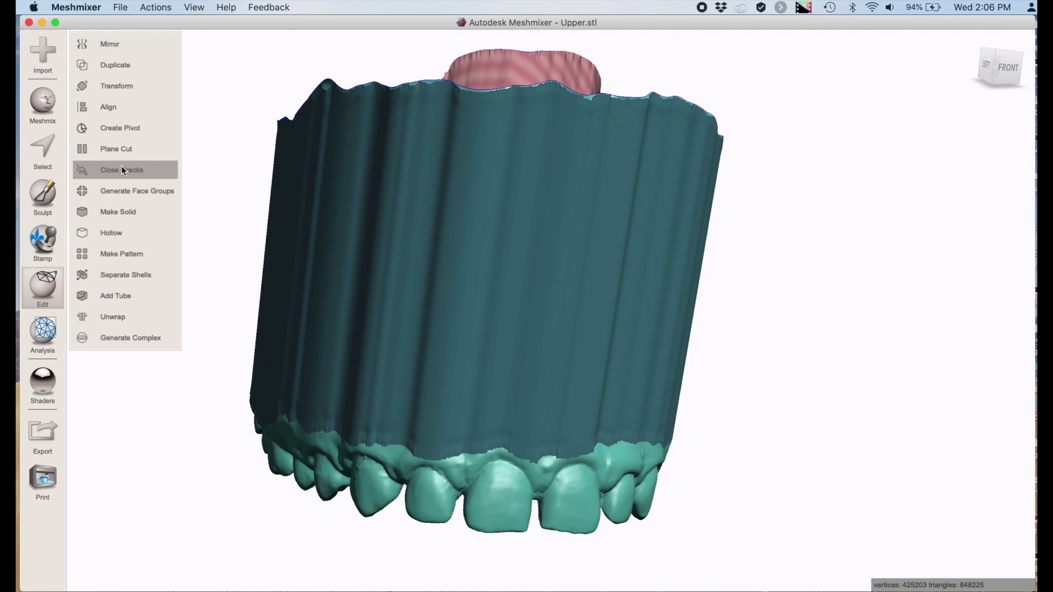
left_click(134, 156)
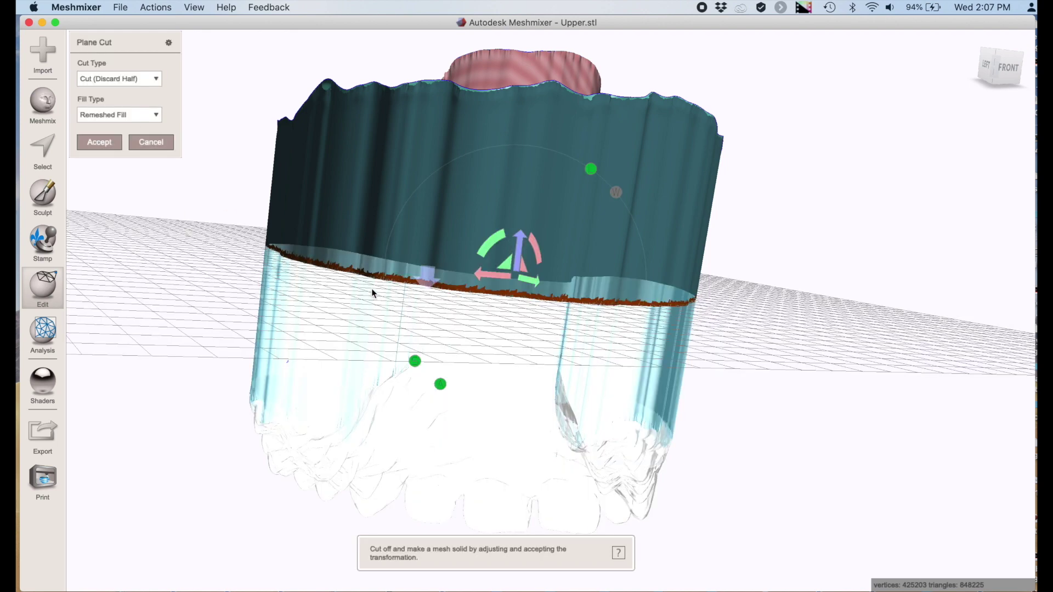
right_click_drag(370, 289, 522, 306)
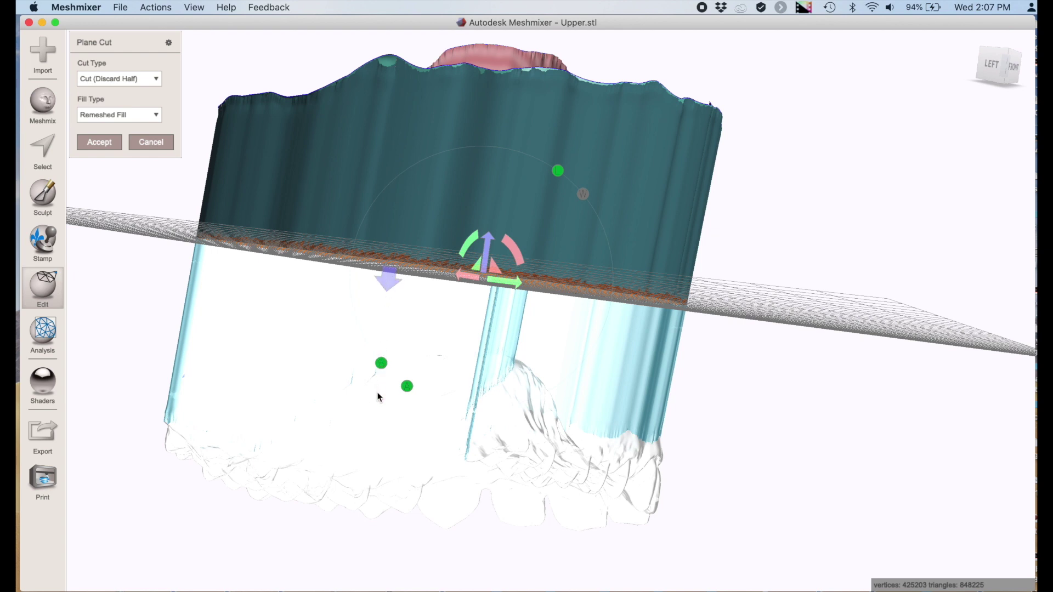
left_click(489, 246)
left_click_drag(479, 297, 461, 379)
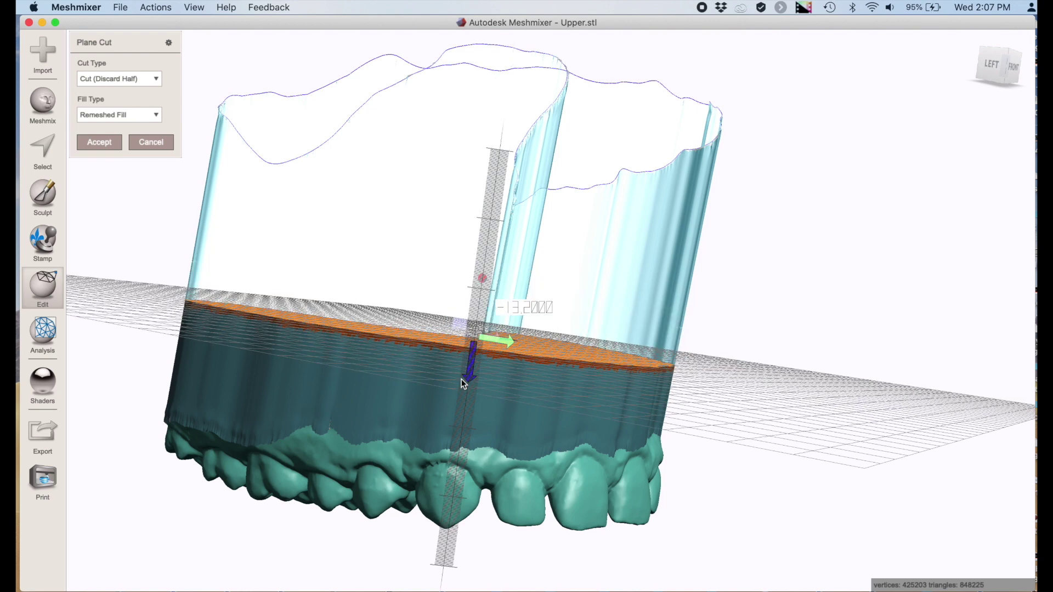
right_click_drag(587, 282, 545, 338)
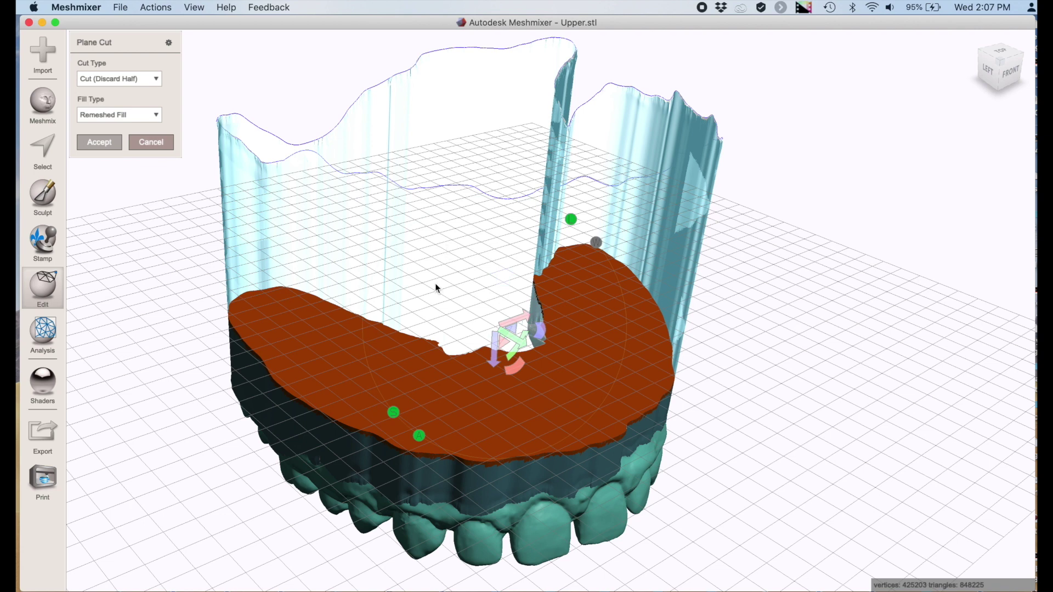
right_click_drag(483, 307, 469, 249)
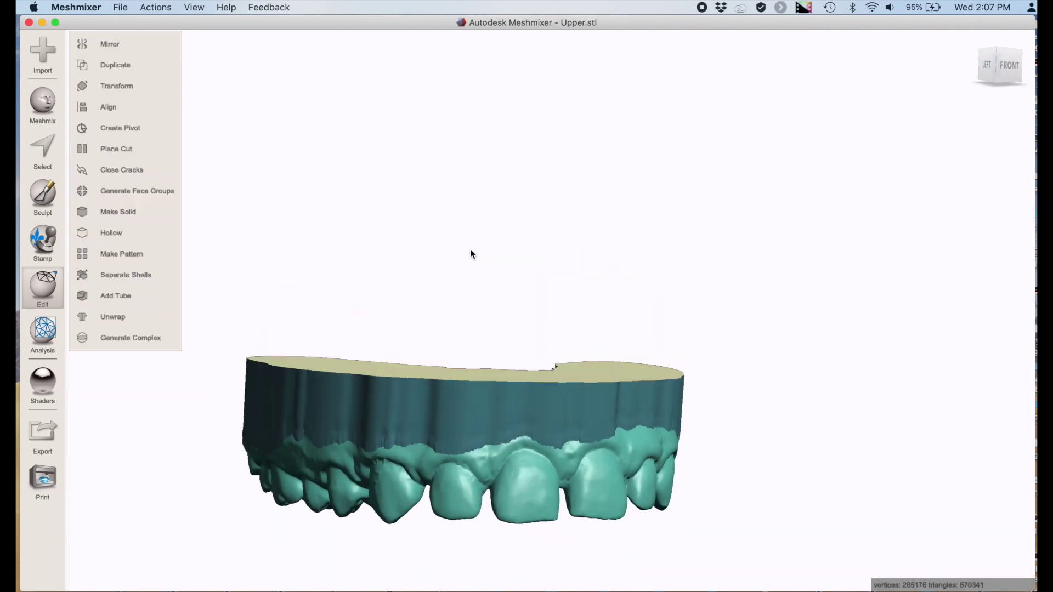
middle_click_drag(462, 330, 512, 266)
right_click_drag(514, 271, 240, 324)
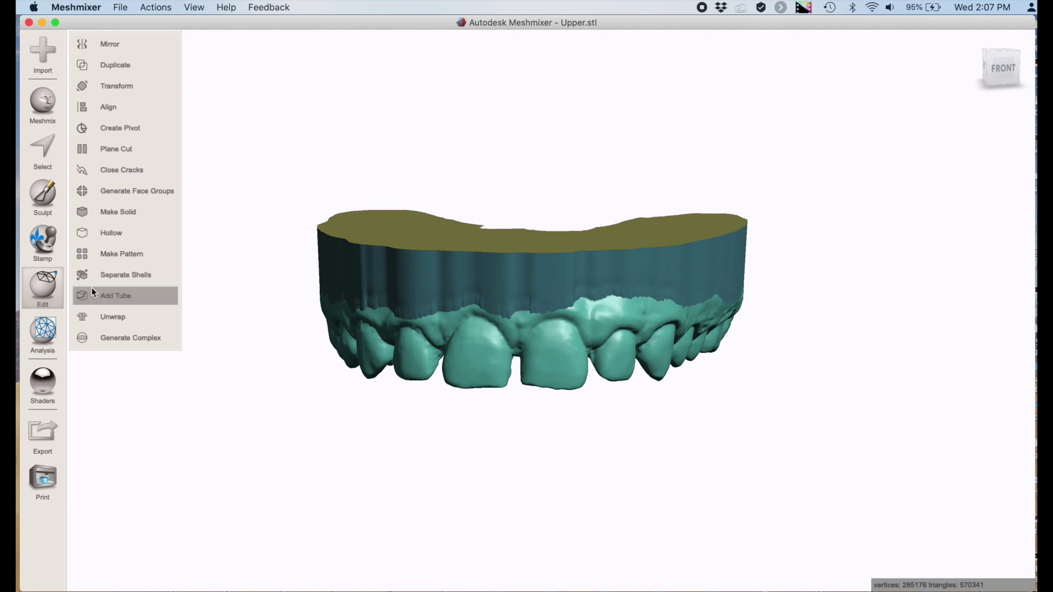
left_click(117, 212)
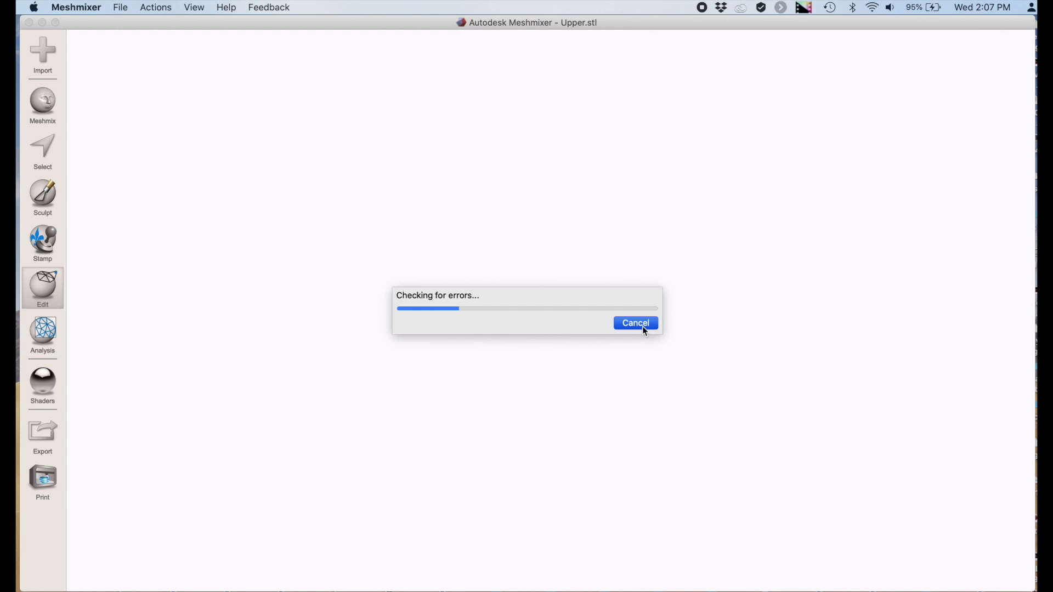
left_click(165, 403)
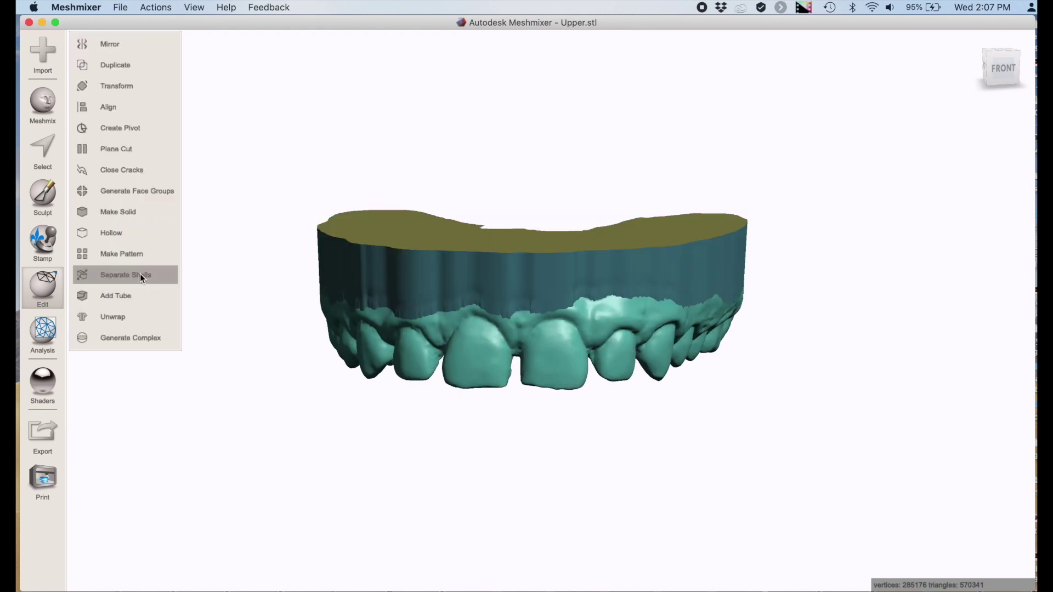
Step: Hollow the closed model with an offset distance of 1.57 mm, updating the hollow before accepting it
left_click(135, 235)
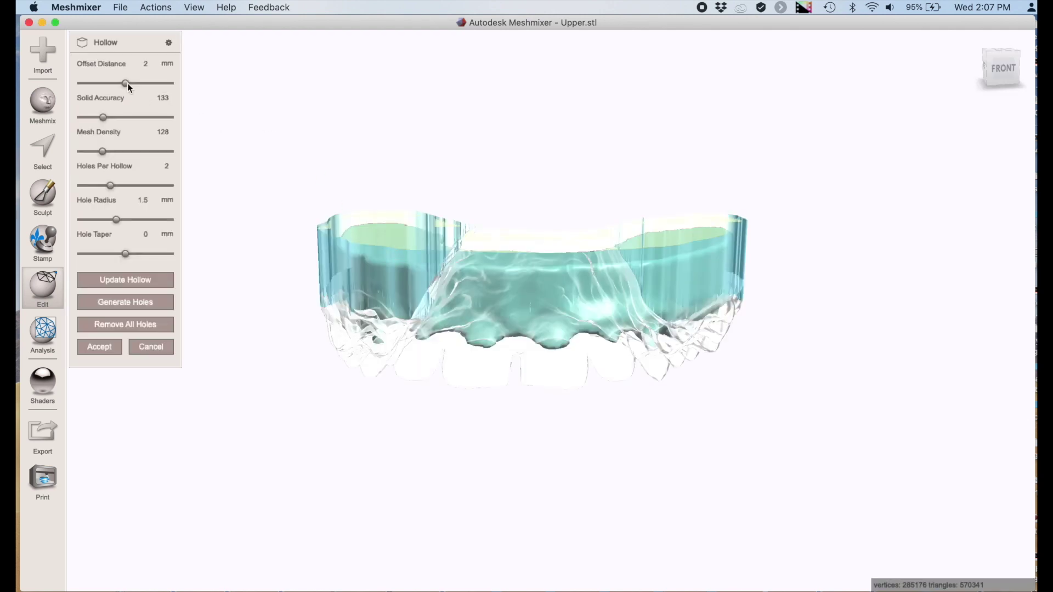
left_click_drag(122, 83, 120, 84)
left_click_drag(118, 85, 117, 85)
left_click(136, 284)
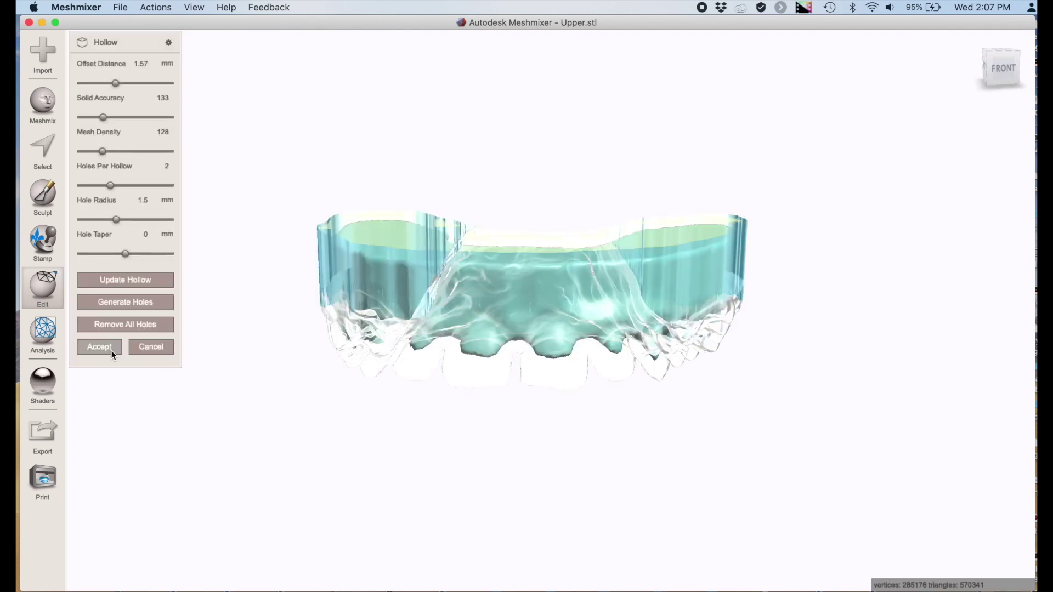
key("Return")
Step: Slice off the closed base of the hollowed arch with Plane Cut and Remeshed Fill, keeping the teeth side so the hollow is open
right_click_drag(258, 340, 366, 343)
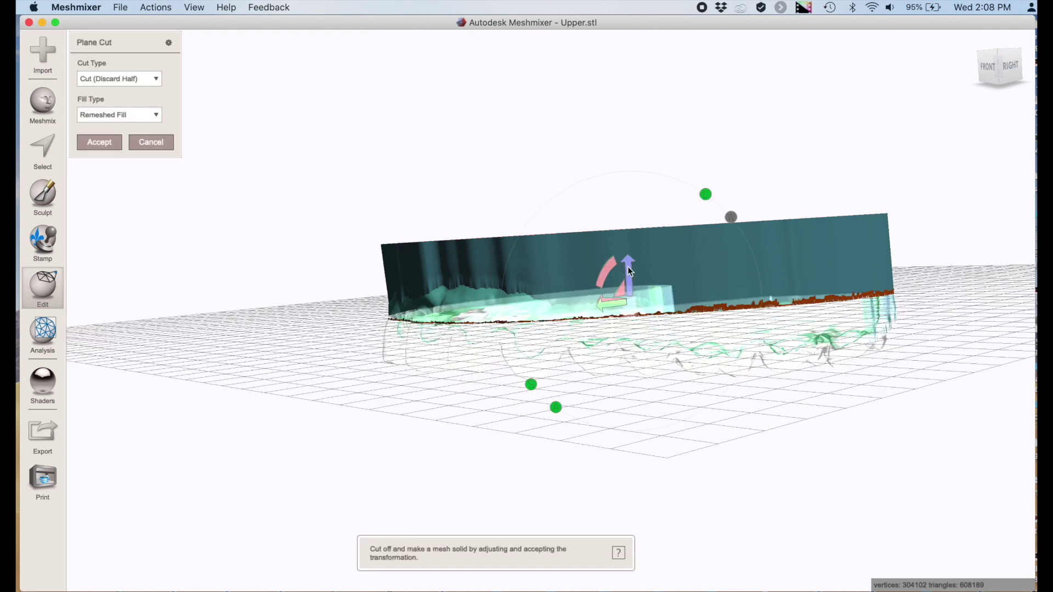
left_click_drag(630, 270, 633, 234)
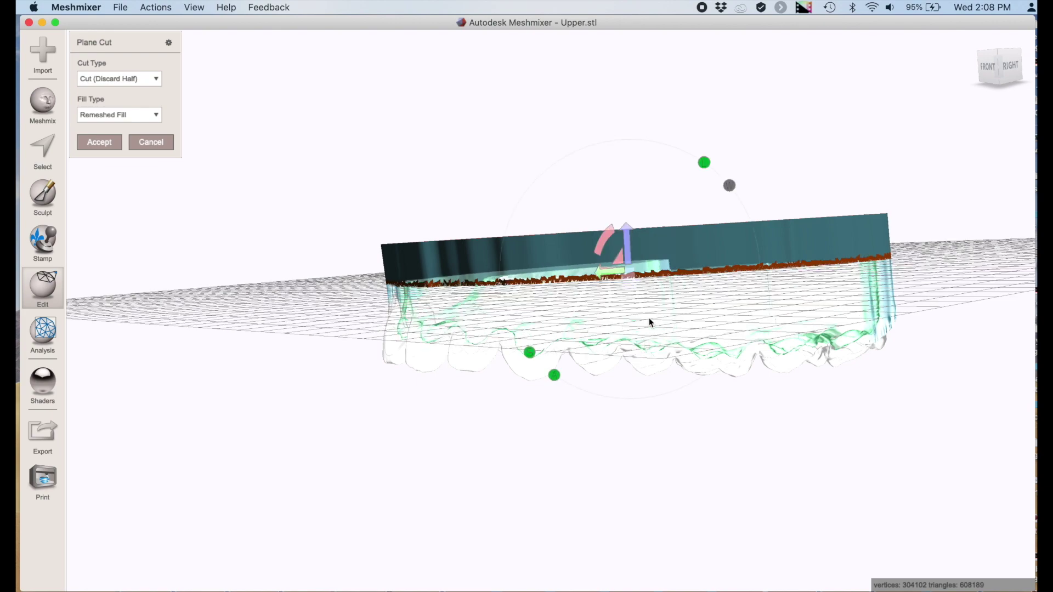
right_click_drag(649, 321, 648, 293)
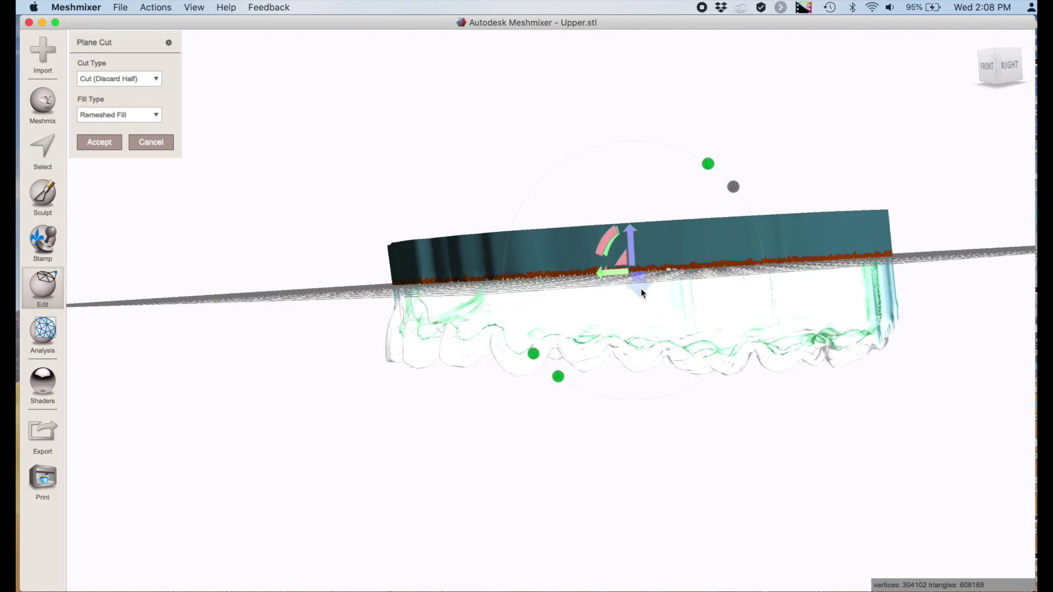
right_click_drag(696, 267, 561, 308)
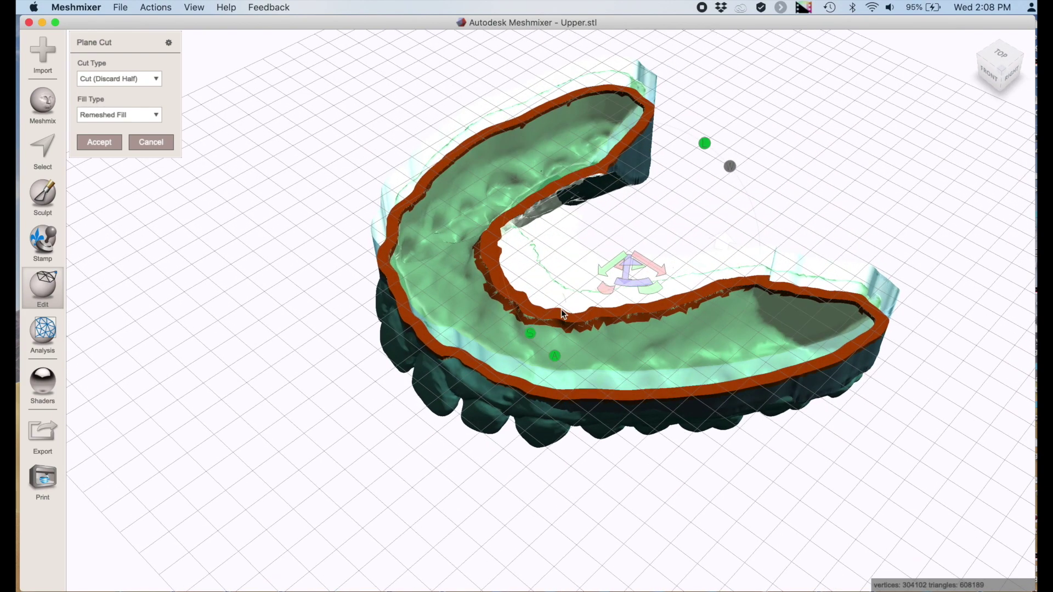
right_click_drag(135, 163, 434, 239)
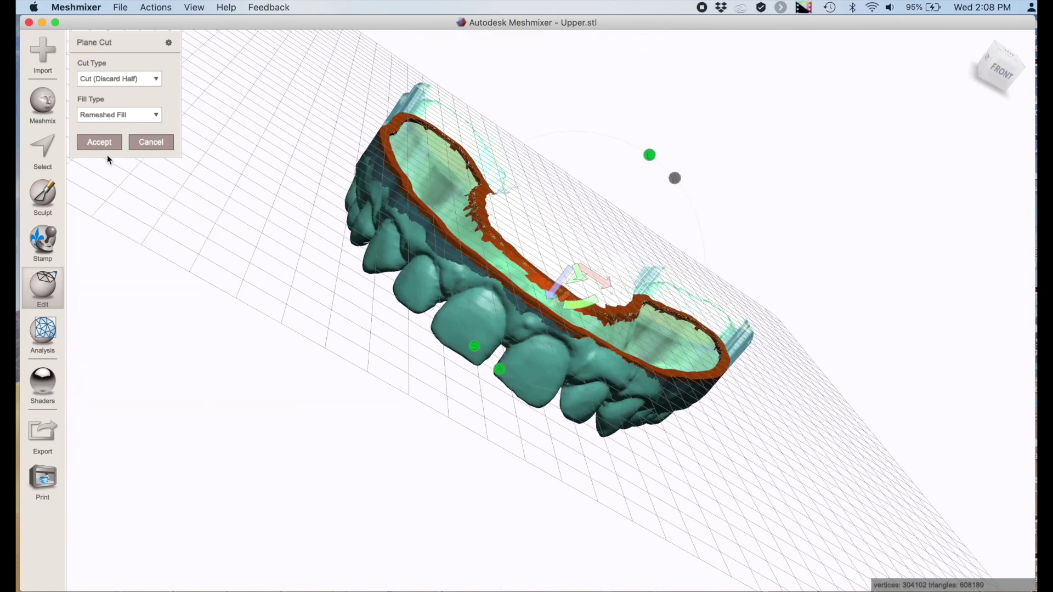
key("Return")
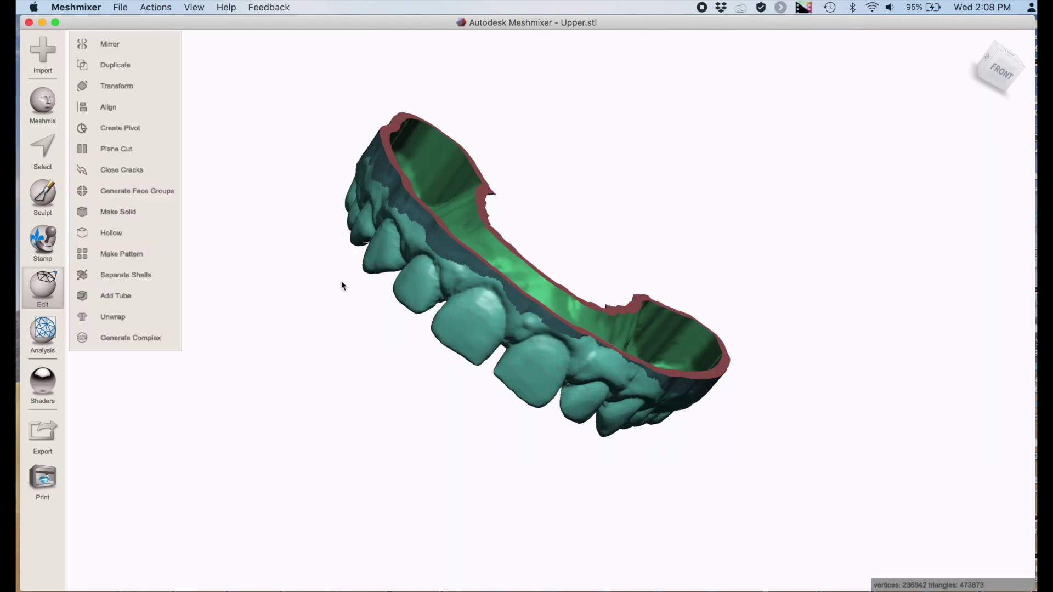
Step: Add a cylinder primitive beside the arch and scale it to about 8.8 mm in diameter and 69.1 mm long
mouse_move(341, 281)
right_mouse_down()
mouse_move(491, 293)
mouse_move(505, 331)
mouse_move(532, 157)
mouse_move(376, 293)
mouse_move(574, 277)
mouse_move(613, 365)
mouse_move(730, 462)
mouse_move(757, 437)
mouse_move(651, 174)
mouse_move(574, 146)
mouse_move(600, 130)
mouse_move(588, 274)
mouse_move(630, 297)
mouse_move(435, 446)
mouse_move(479, 467)
mouse_move(417, 259)
mouse_move(554, 301)
mouse_move(242, 254)
right_mouse_up()
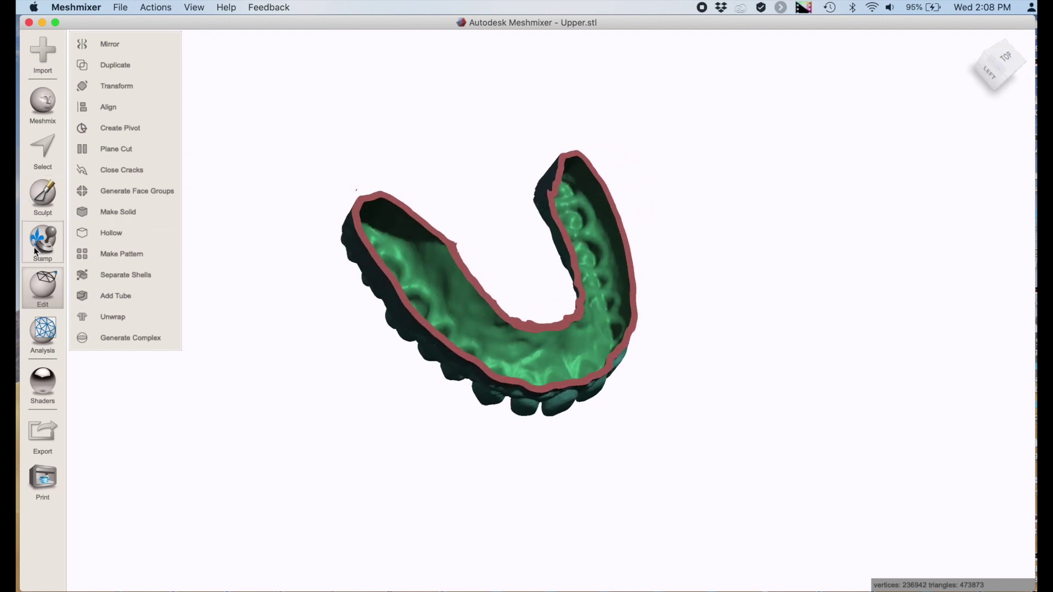
left_click(44, 124)
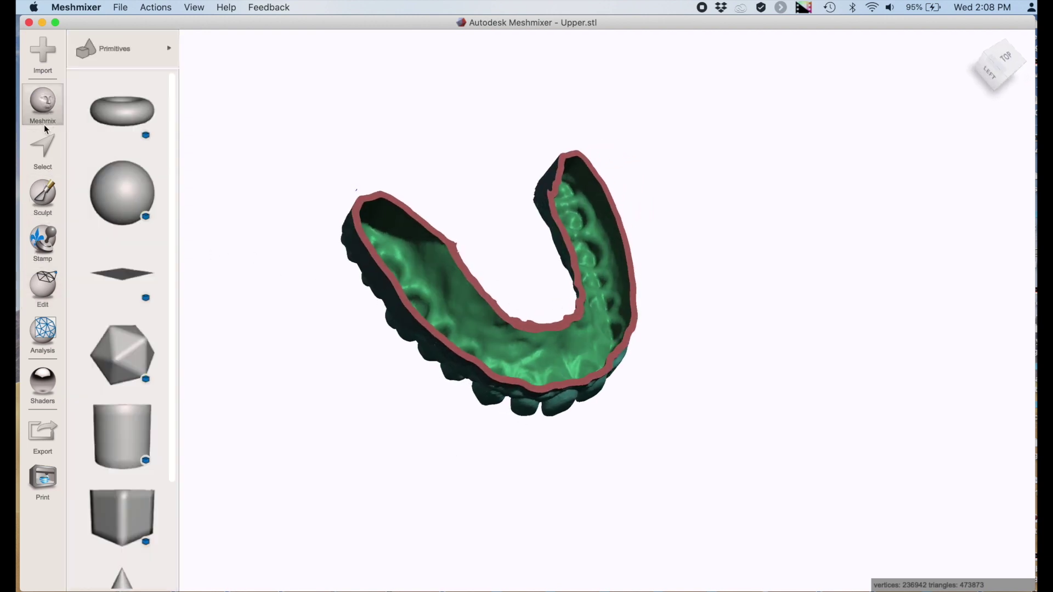
left_click_drag(127, 422, 297, 408)
right_click_drag(297, 408, 480, 288)
left_click_drag(511, 242, 626, 145)
left_click_drag(473, 283, 476, 355)
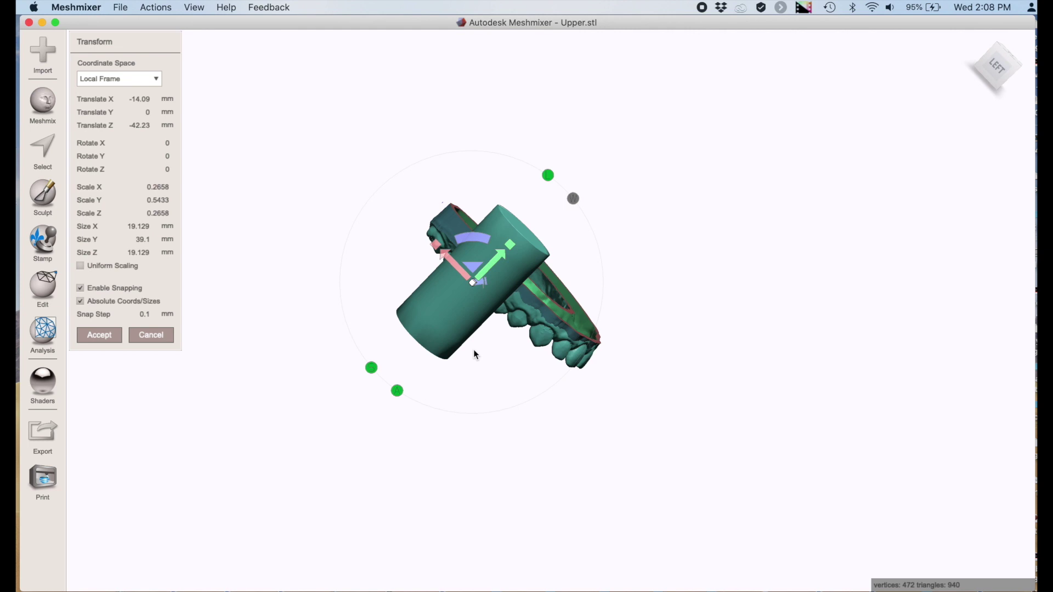
left_click_drag(473, 282, 452, 456)
right_click_drag(493, 316, 401, 218)
left_click_drag(395, 204, 427, 137)
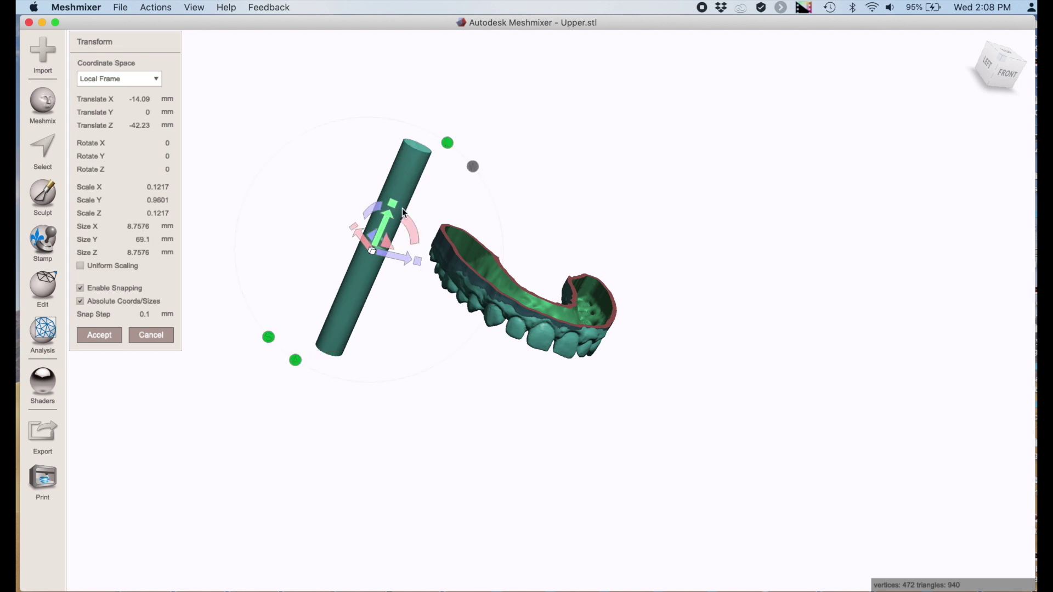
Step: Lay the cylinder flat across the open base between both sides of the arch and scale it down uniformly to about 6.1 mm in diameter
left_click_drag(420, 239, 412, 314)
right_click_drag(545, 312, 519, 388)
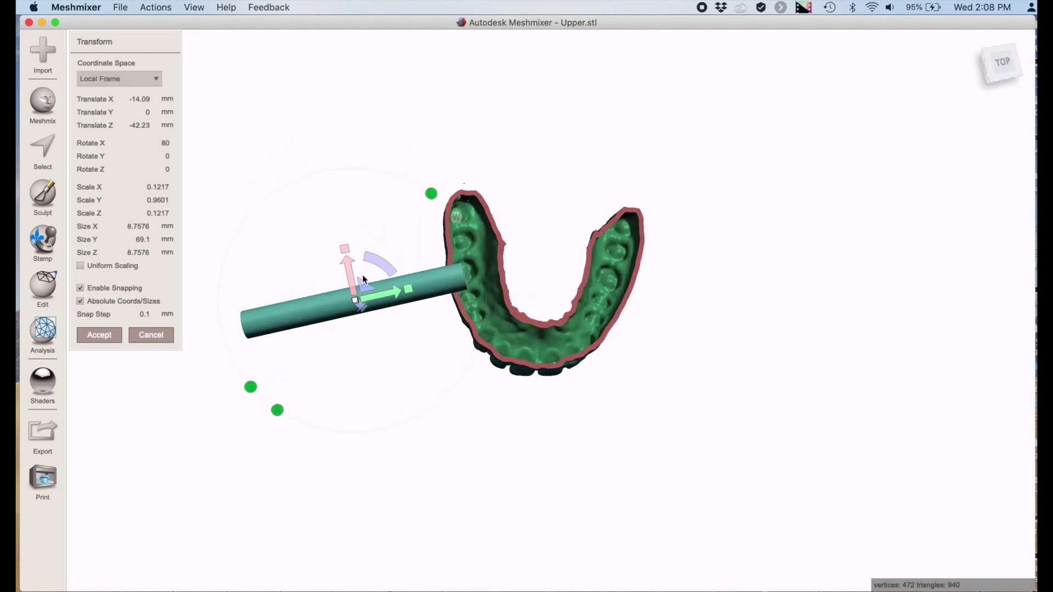
left_click_drag(362, 274, 589, 298)
mouse_move(589, 298)
right_mouse_down()
mouse_move(512, 345)
mouse_move(498, 193)
mouse_move(582, 281)
right_mouse_up()
left_click_drag(600, 308, 555, 321)
right_click_drag(555, 321, 574, 270)
left_click_drag(574, 270, 550, 327)
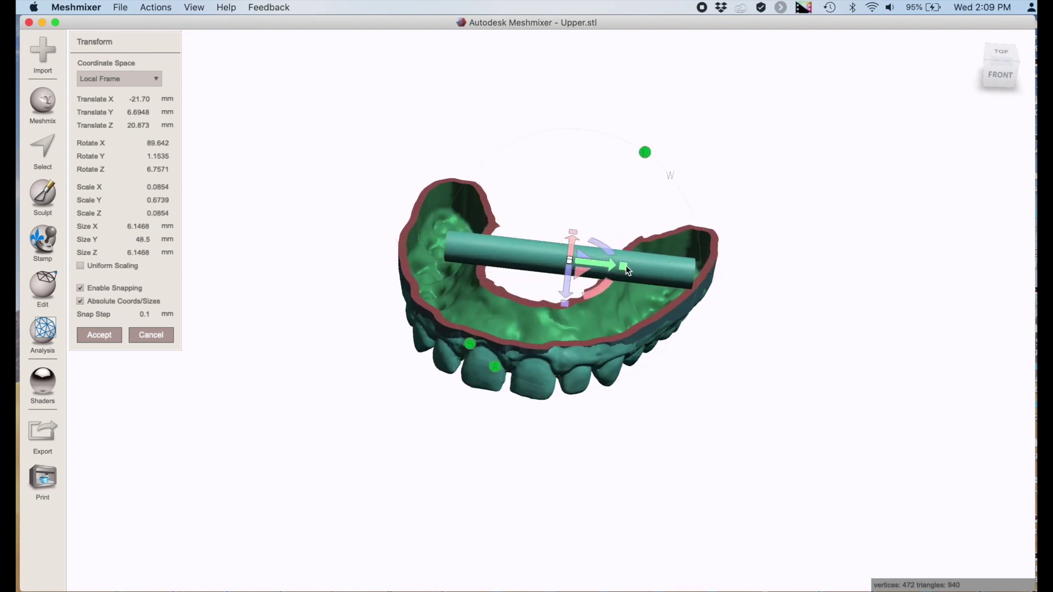
Step: Lengthen the cylinder to 98.9 mm so it crosses both arch walls, lower it slightly into the base edge and accept the transform
left_click_drag(626, 265, 753, 291)
right_click_drag(752, 291, 557, 314)
left_click_drag(557, 314, 558, 314)
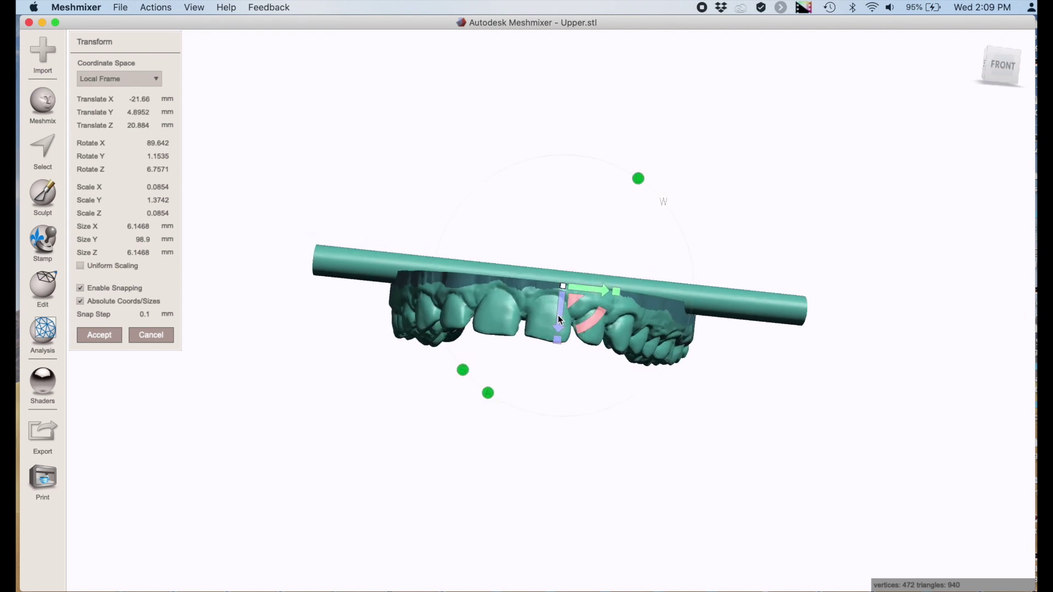
right_click_drag(557, 315, 405, 445)
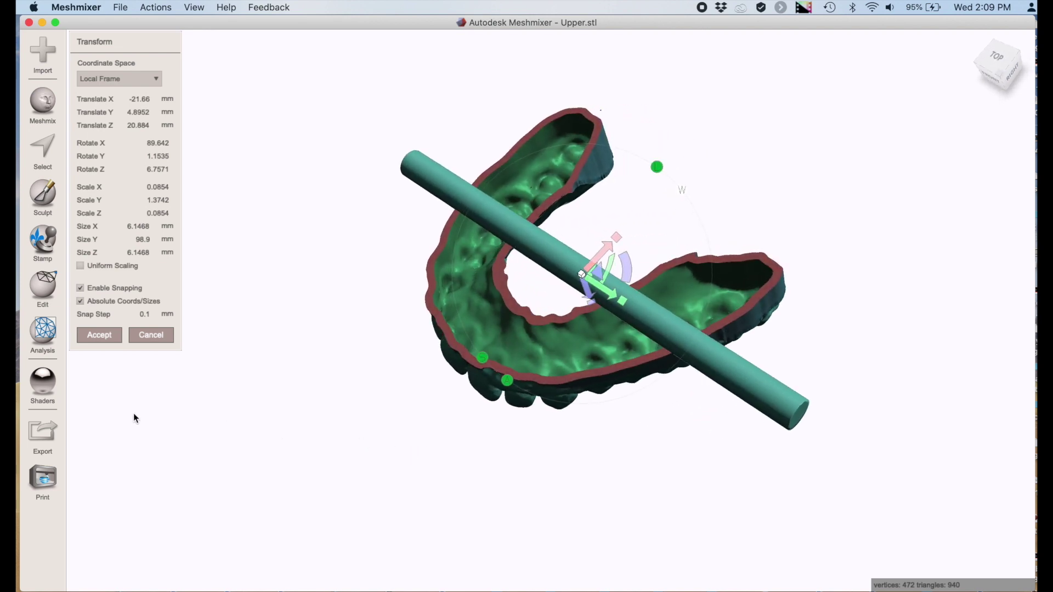
left_click(107, 335)
Step: Duplicate the long cylinder and rotate the copy about 65.6° in the plane of the base
right_click_drag(399, 304, 585, 283)
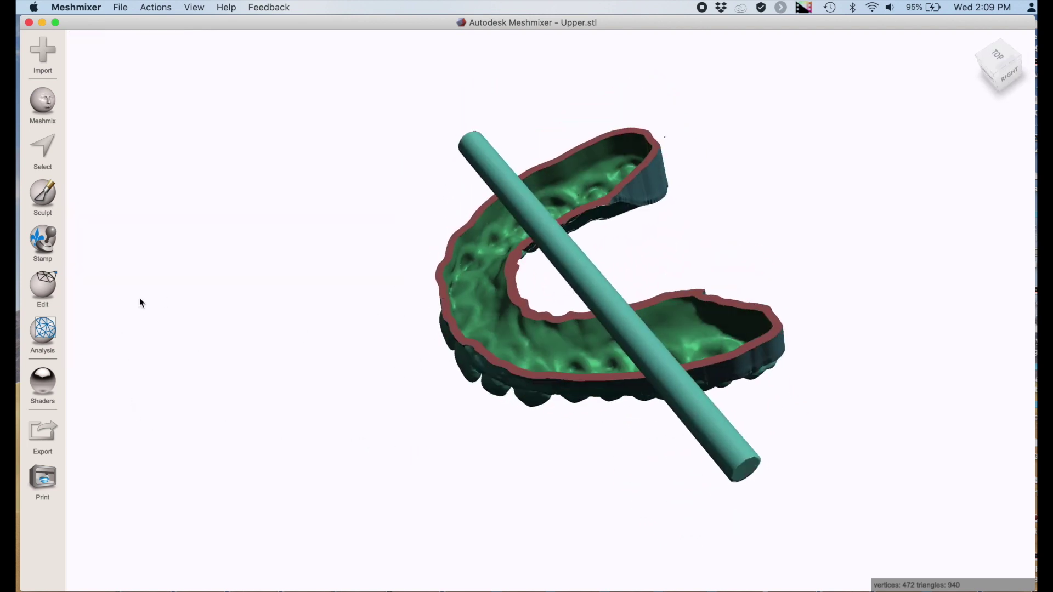
left_click(48, 290)
left_click(137, 68)
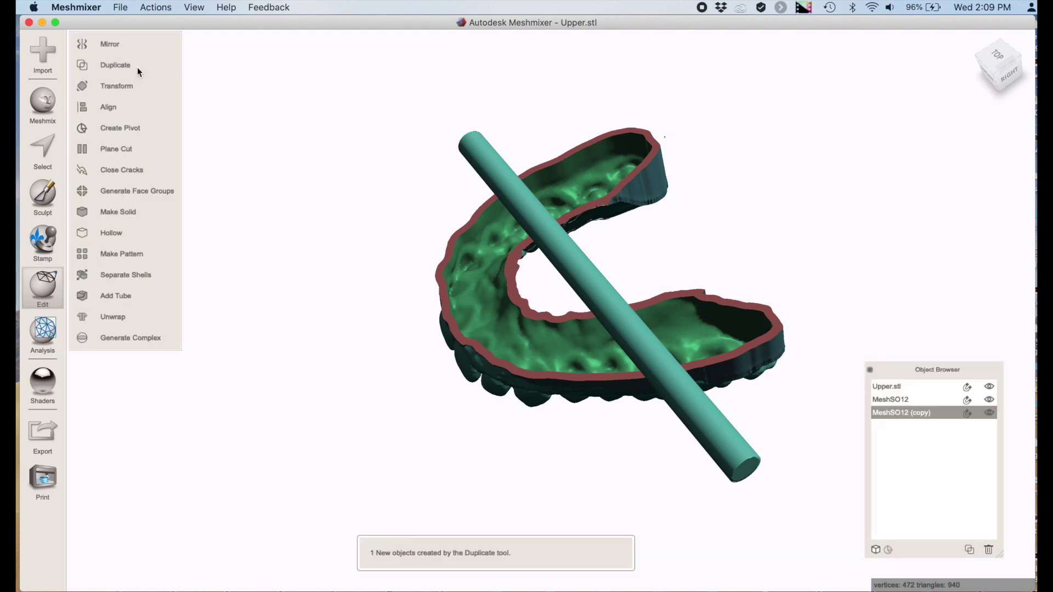
left_click(130, 86)
left_click_drag(628, 297, 623, 260)
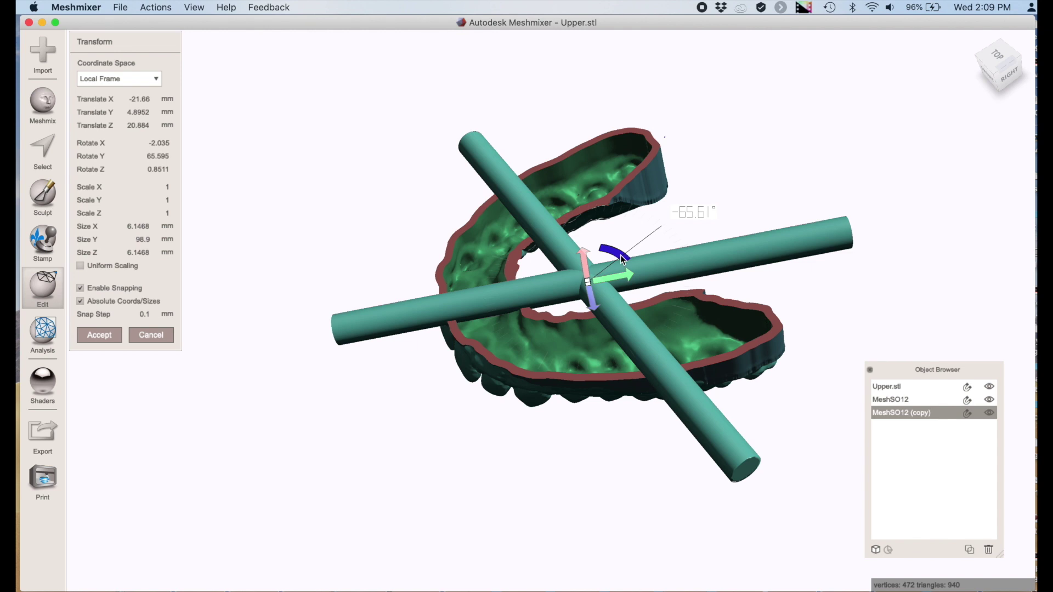
right_click_drag(607, 310, 546, 326)
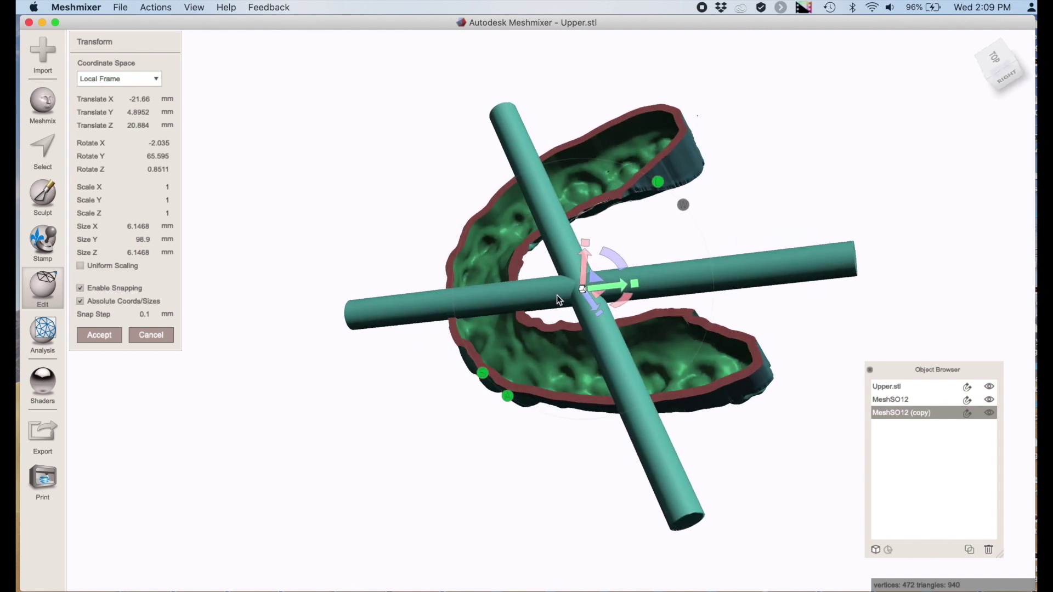
Step: Shorten the copied cylinder to 41.2 mm, place it through one rear end of the arch, fine-tune its angle and accept the transform
left_click_drag(615, 286, 844, 281)
middle_click_drag(734, 332, 610, 318)
left_click_drag(660, 256, 693, 325)
scroll(767, 296, "down", 2)
right_click_drag(661, 348, 654, 257)
mouse_move(662, 266)
left_mouse_down()
mouse_move(667, 278)
mouse_move(659, 265)
left_mouse_up()
right_click_drag(659, 264, 607, 372)
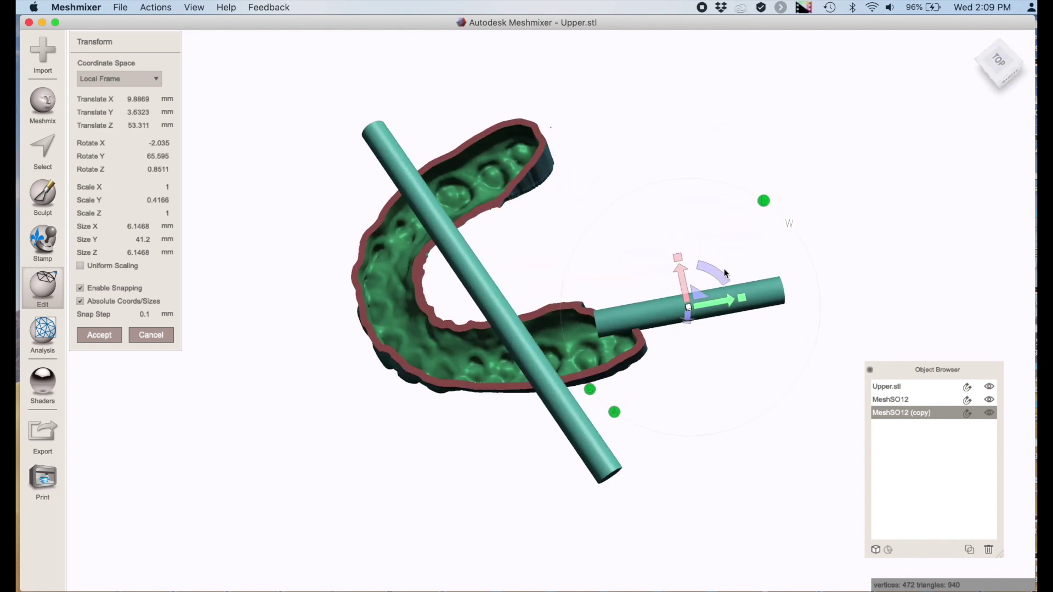
left_click_drag(725, 272, 653, 336)
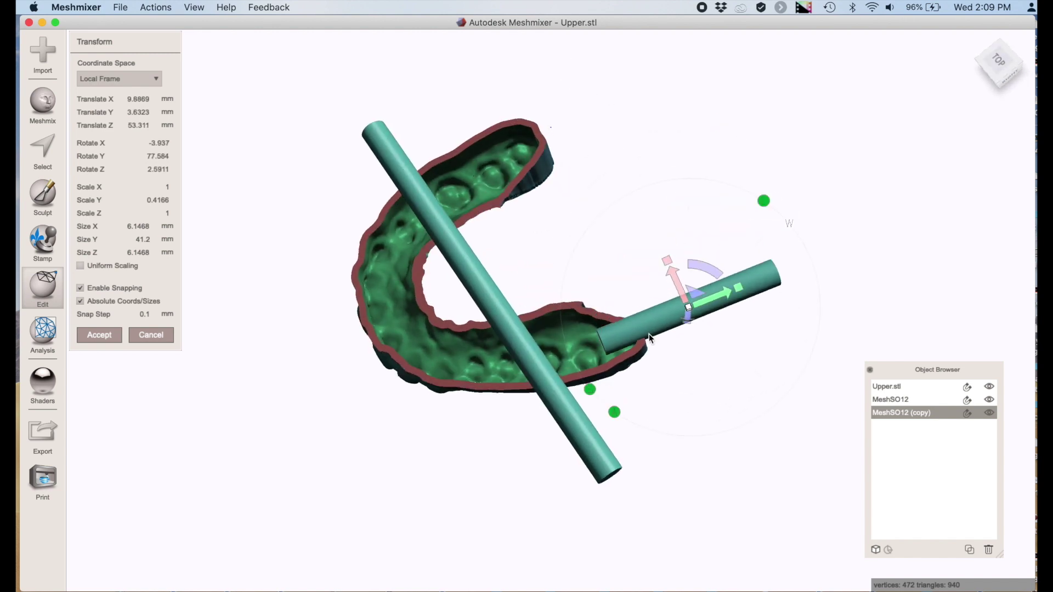
left_click(100, 334)
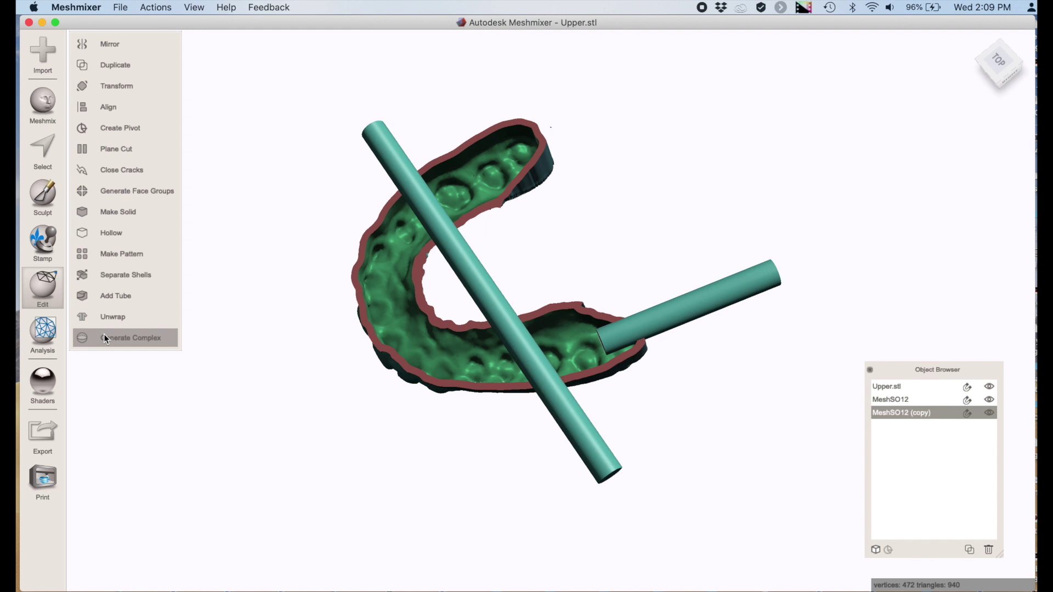
Step: Duplicate the short cylinder and position the copy through the other rear end of the arch, rotated about 8.5°
left_click(137, 66)
left_click(150, 88)
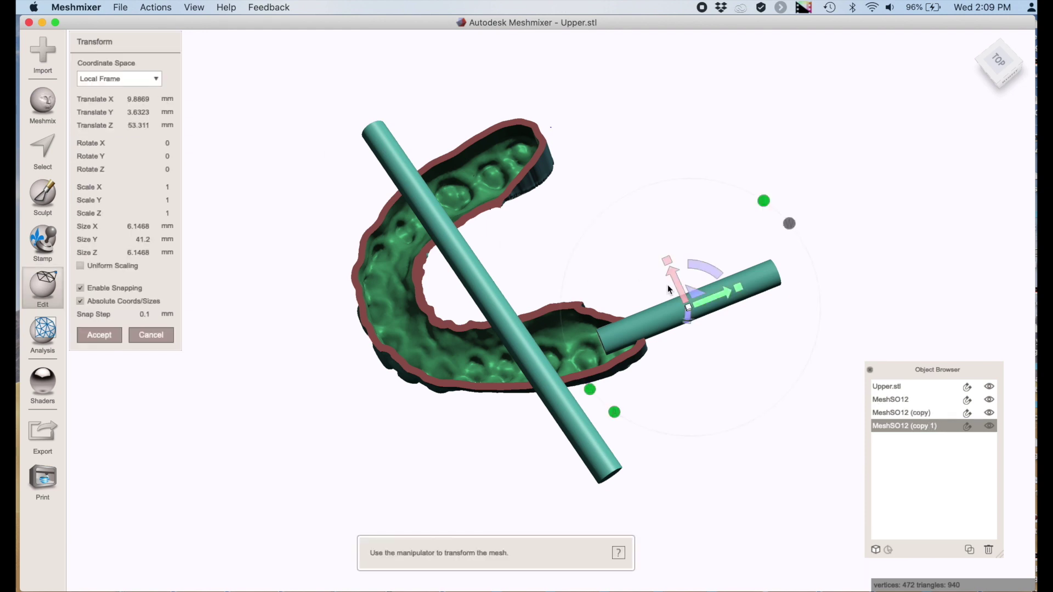
left_click_drag(705, 271, 528, 120)
right_click_drag(540, 162, 556, 154)
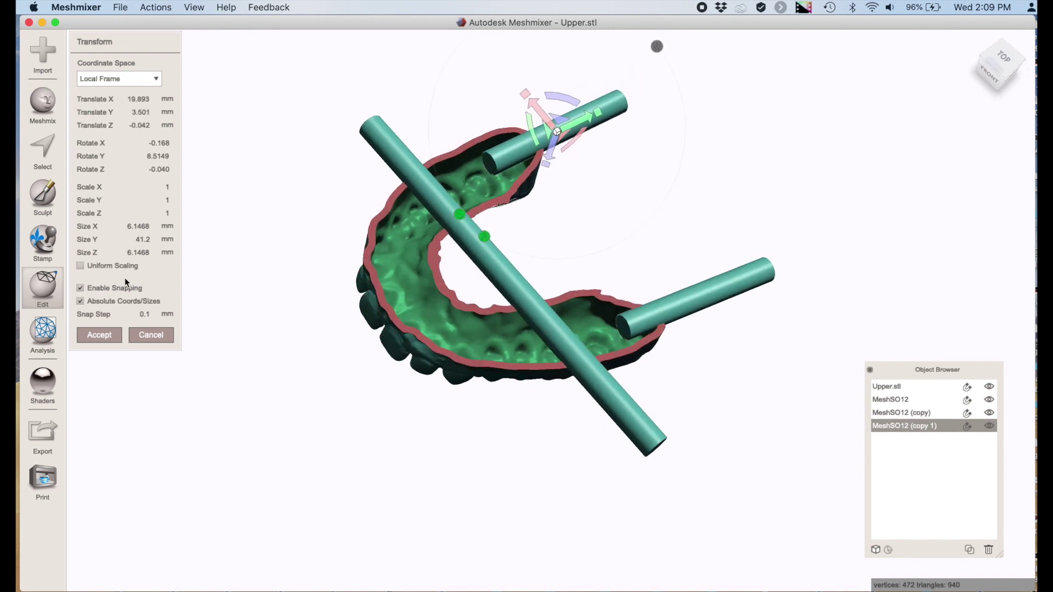
left_click(103, 335)
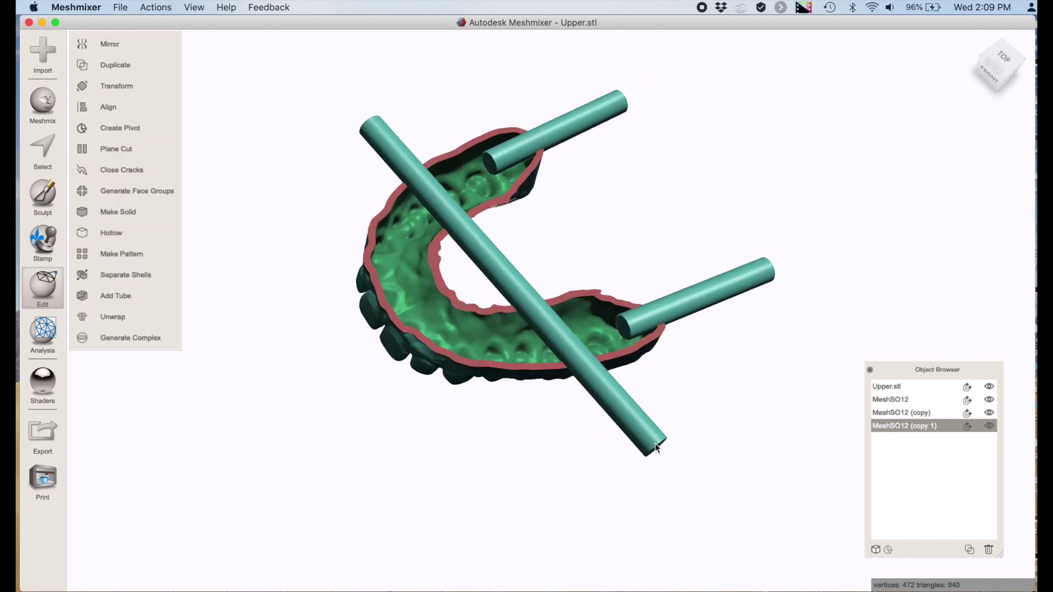
Step: Select all three cylinders and combine them into one object
left_click(888, 400, "shift")
left_click(890, 413, "shift")
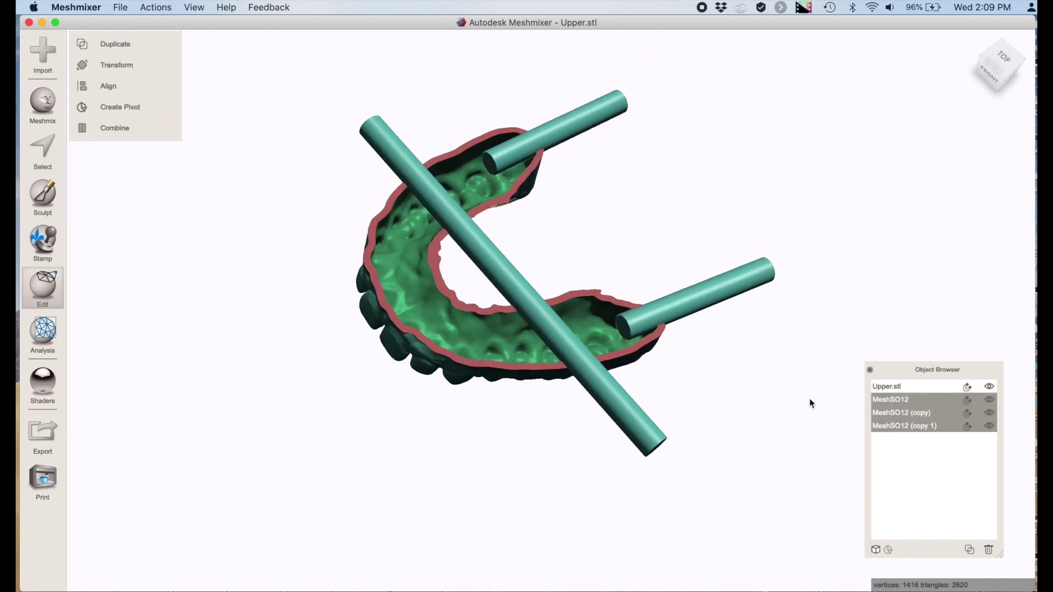
left_click(122, 125)
Step: Subtract the combined cylinders from Upper.stl with a Precise Boolean Difference, cutting drainage notches into the base rim
left_click(909, 386)
left_click(889, 399, "shift")
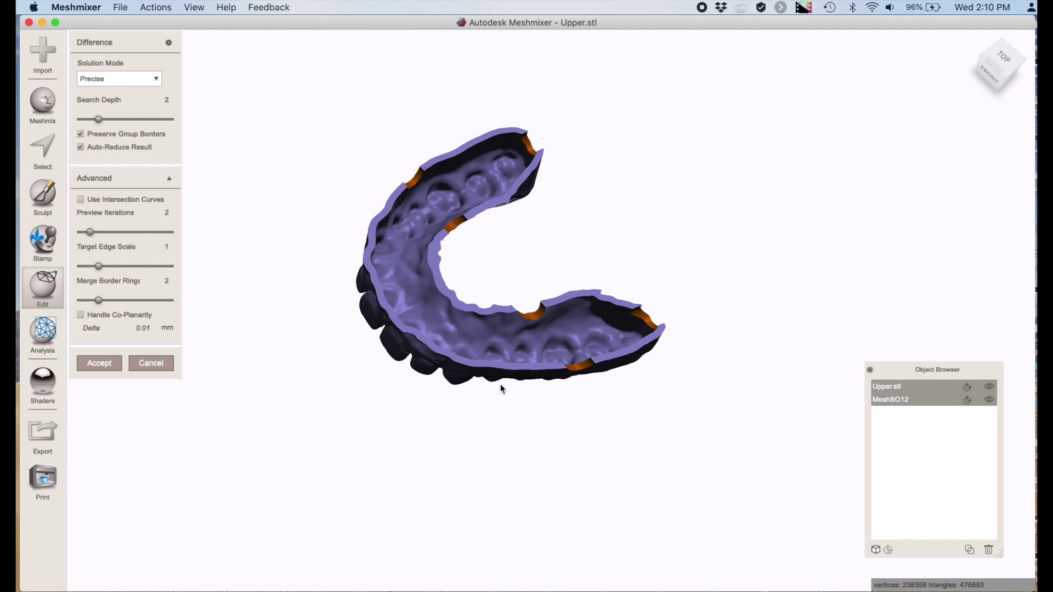
left_click(92, 365)
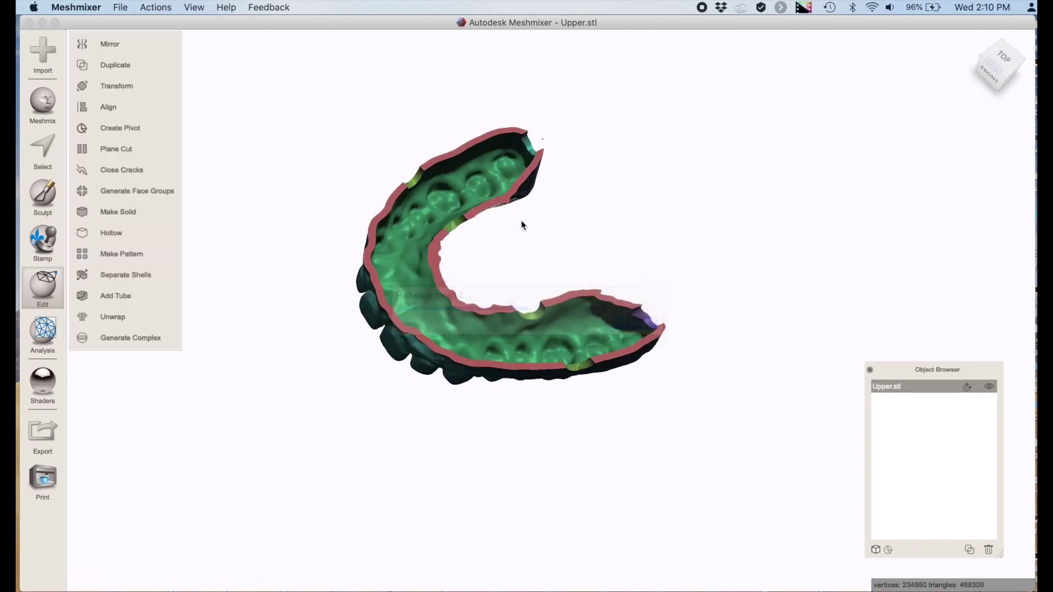
right_click_drag(521, 220, 526, 433)
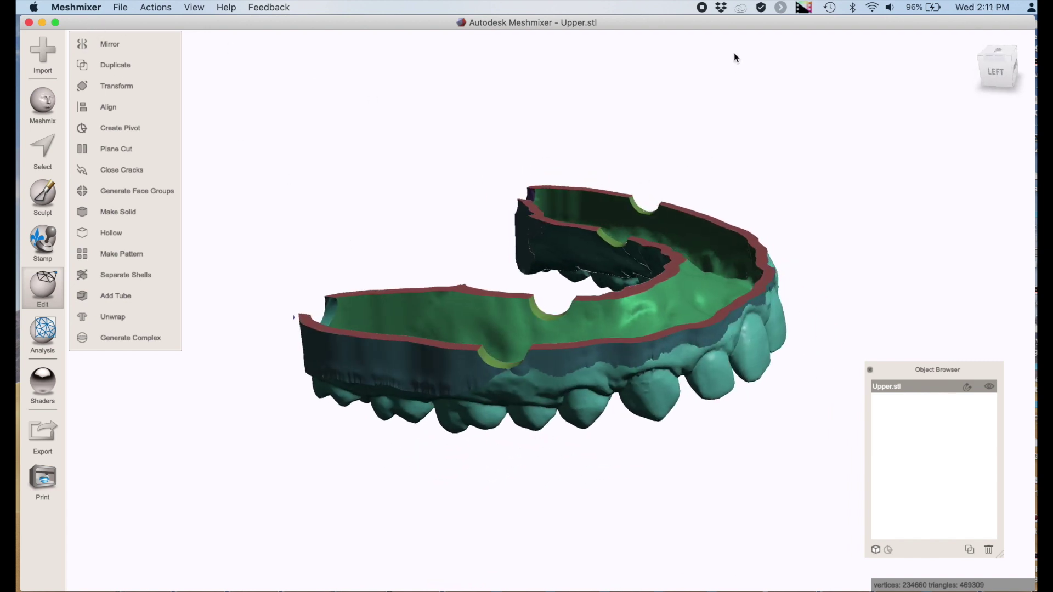